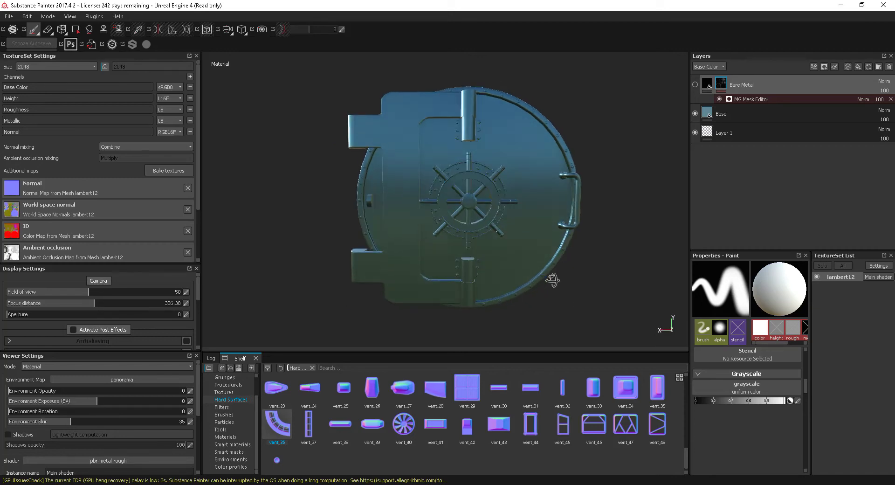
# Step: Orbit the vault door to a frontal view and switch the camera to orthographic
pyautogui.keyDown('alt'); pyautogui.moveTo(566, 282); pyautogui.dragTo(566, 275, button='middle'); pyautogui.keyUp('alt')
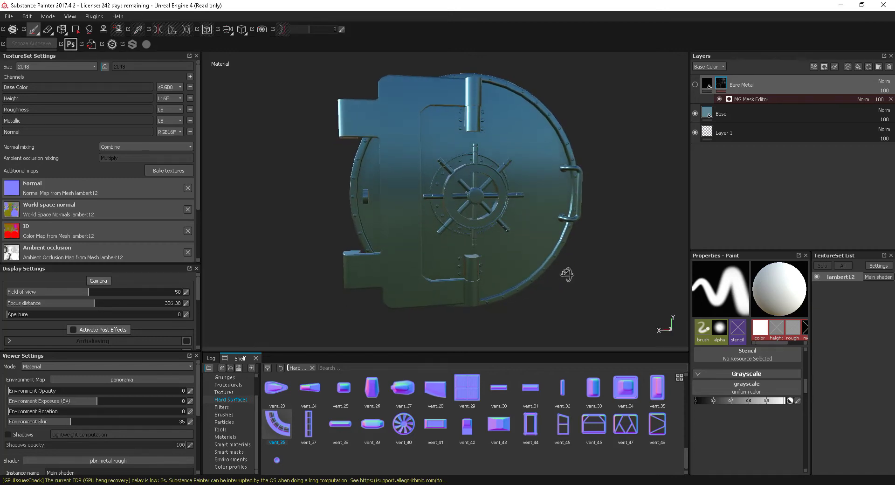
pyautogui.moveTo(566, 275)
pyautogui.keyDown('alt'); pyautogui.mouseDown()
pyautogui.moveTo(574, 321)
pyautogui.moveTo(549, 273)
pyautogui.moveTo(559, 267)
pyautogui.moveTo(539, 275)
pyautogui.mouseUp(); pyautogui.keyUp('alt')
pyautogui.keyDown('alt'); pyautogui.moveTo(540, 275); pyautogui.dragTo(541, 297, button='middle'); pyautogui.keyUp('alt')
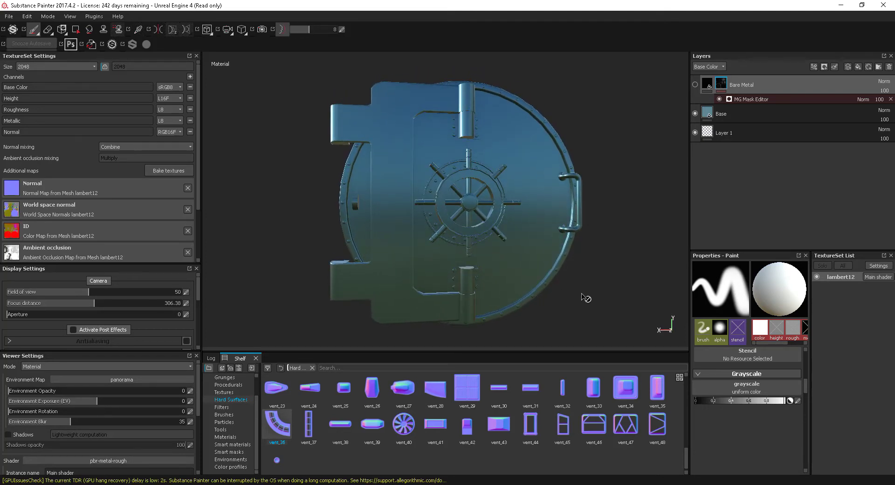
pyautogui.keyDown('alt'); pyautogui.moveTo(510, 254); pyautogui.dragTo(532, 257); pyautogui.keyUp('alt')
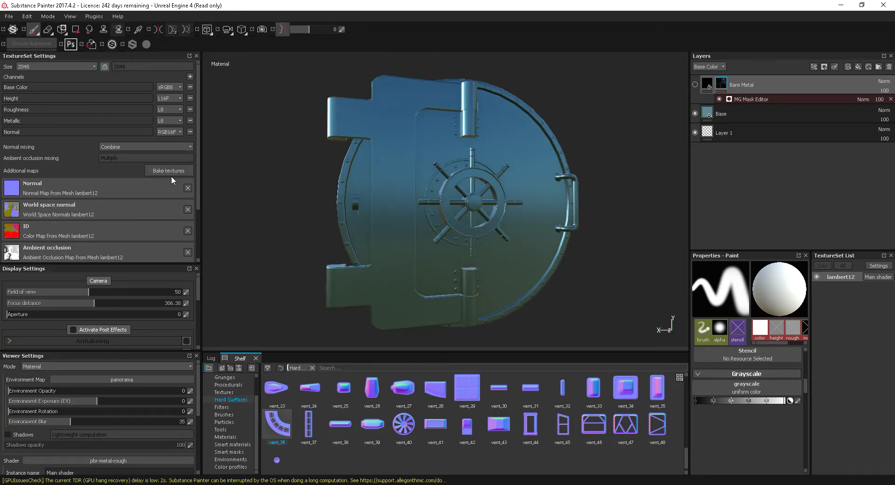
pyautogui.moveTo(486, 217)
pyautogui.keyDown('alt'); pyautogui.mouseDown(button='right')
pyautogui.moveTo(374, 199)
pyautogui.moveTo(417, 254)
pyautogui.moveTo(281, 207)
pyautogui.mouseUp(button='right'); pyautogui.keyUp('alt')
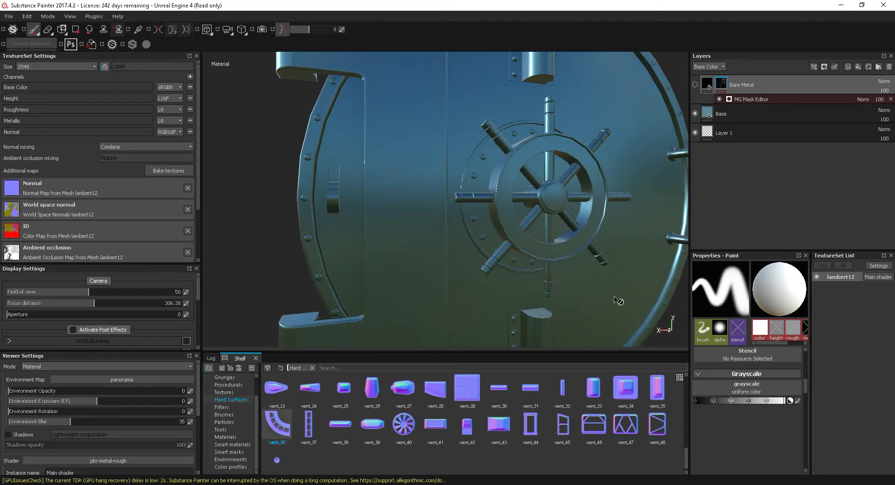
pyautogui.moveTo(618, 301)
pyautogui.keyDown('alt'); pyautogui.mouseDown()
pyautogui.moveTo(540, 262)
pyautogui.moveTo(509, 261)
pyautogui.mouseUp(); pyautogui.keyUp('alt')
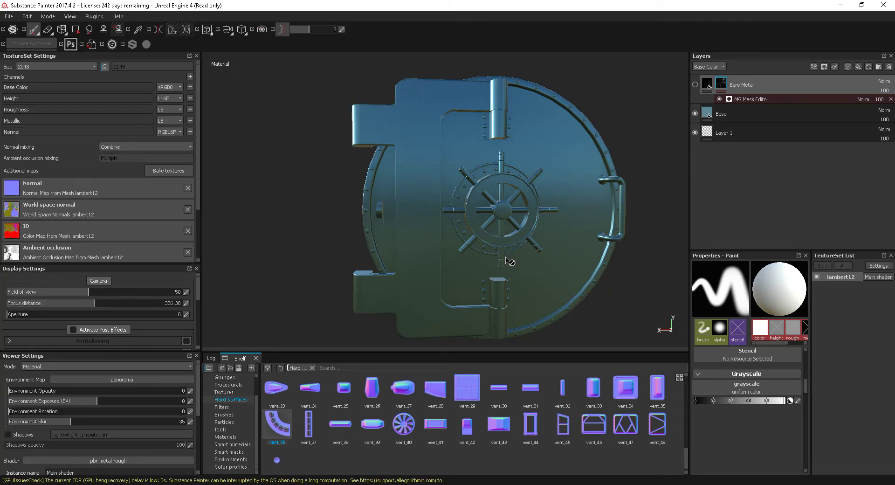
pyautogui.click(245, 34)
pyautogui.click(259, 56)
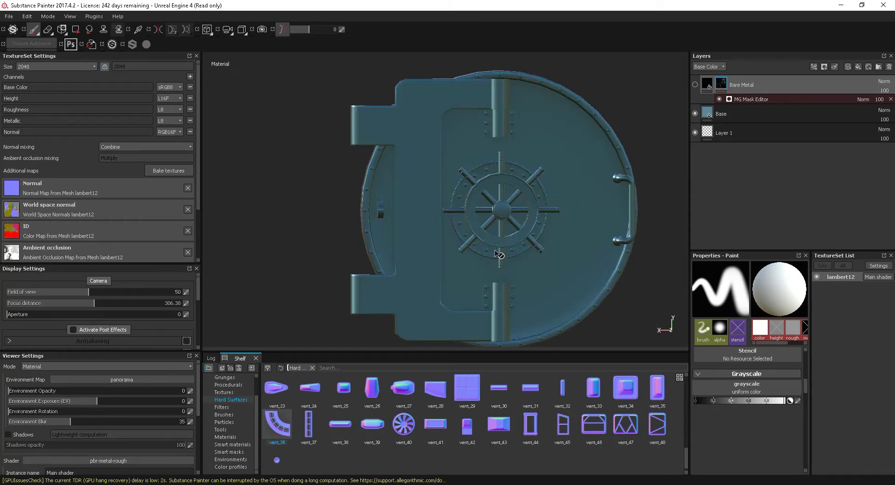
# Step: Centre and straighten the door, then add an empty Layer 2 with the Brushes shelf shown
pyautogui.keyDown('alt'); pyautogui.moveTo(499, 254); pyautogui.dragTo(473, 233, button='middle'); pyautogui.keyUp('alt')
pyautogui.keyDown('alt'); pyautogui.moveTo(514, 256); pyautogui.dragTo(508, 265); pyautogui.keyUp('alt')
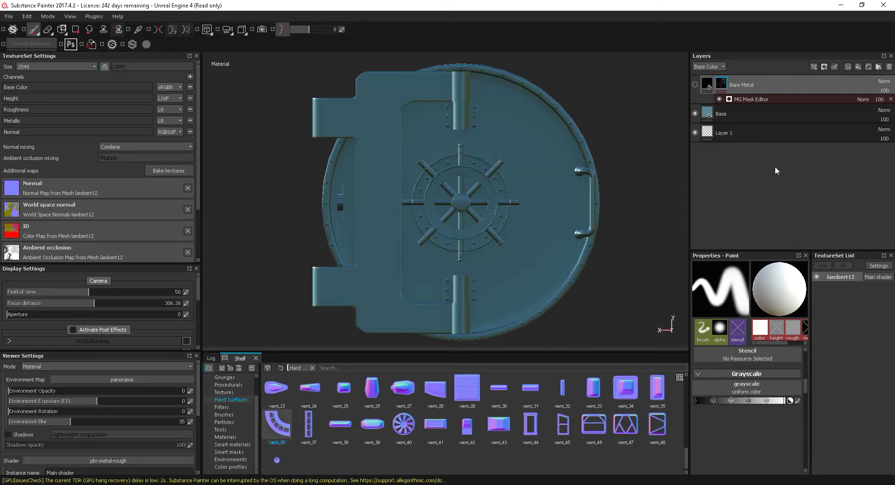
pyautogui.click(847, 65)
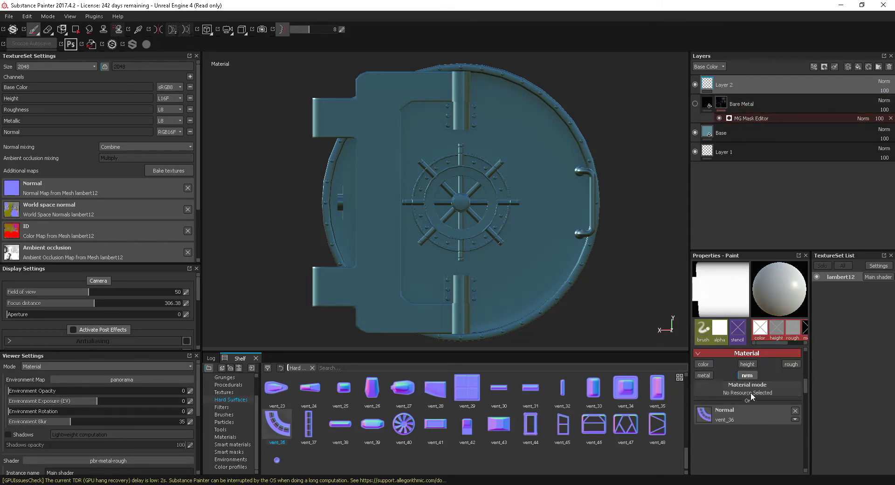
pyautogui.click(225, 415)
# Step: Load the Default Soft brush with color, height, rough and metal off, leaving only nrm
pyautogui.click(529, 431)
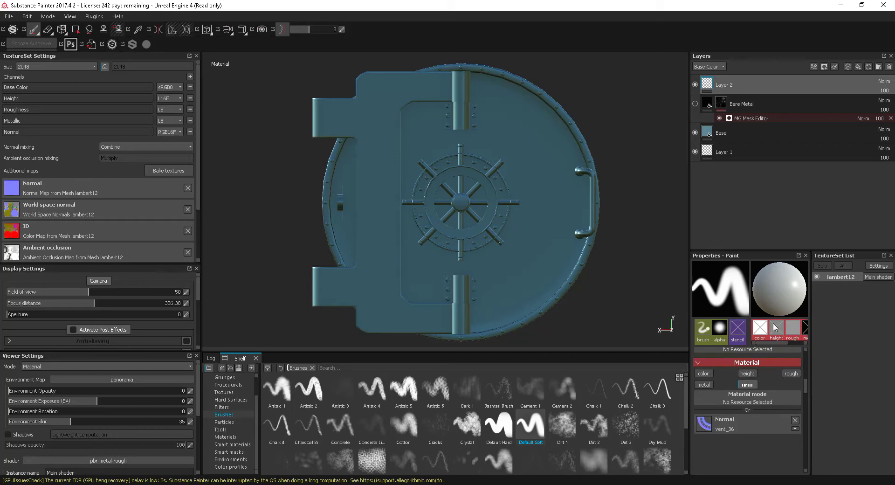
pyautogui.scroll(-1, 788, 365)
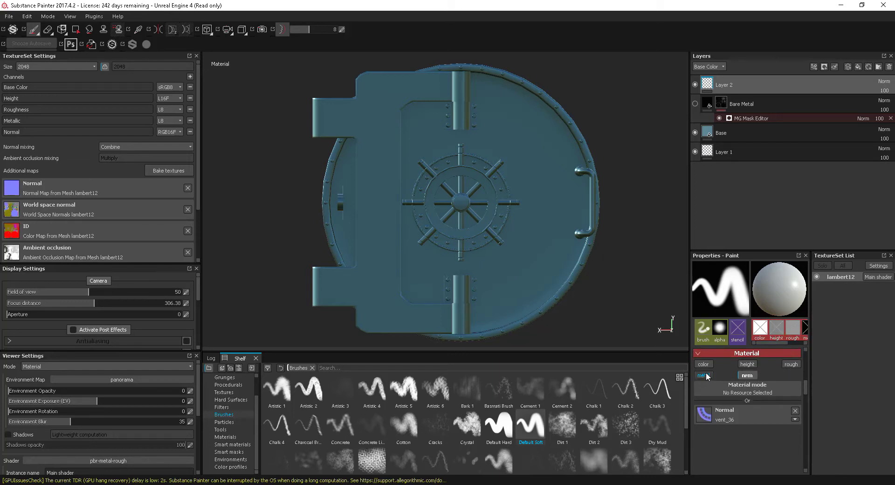
pyautogui.click(747, 364)
pyautogui.click(791, 364)
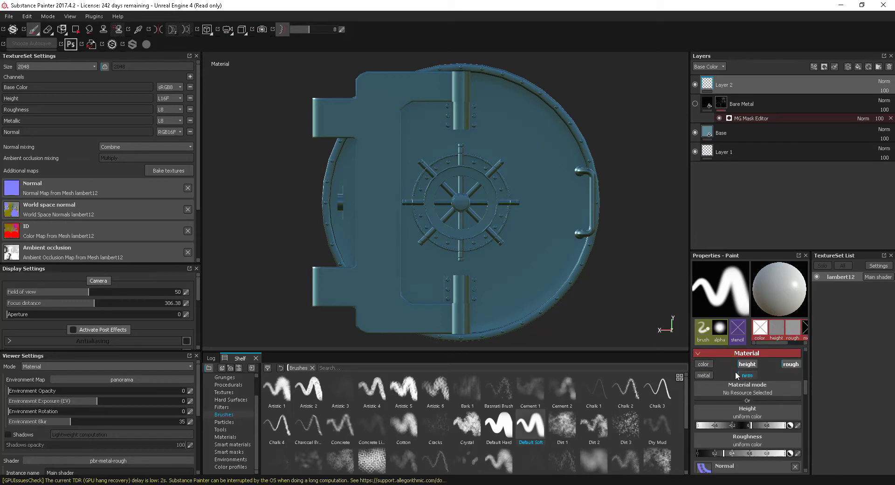
pyautogui.click(702, 375)
pyautogui.click(703, 364)
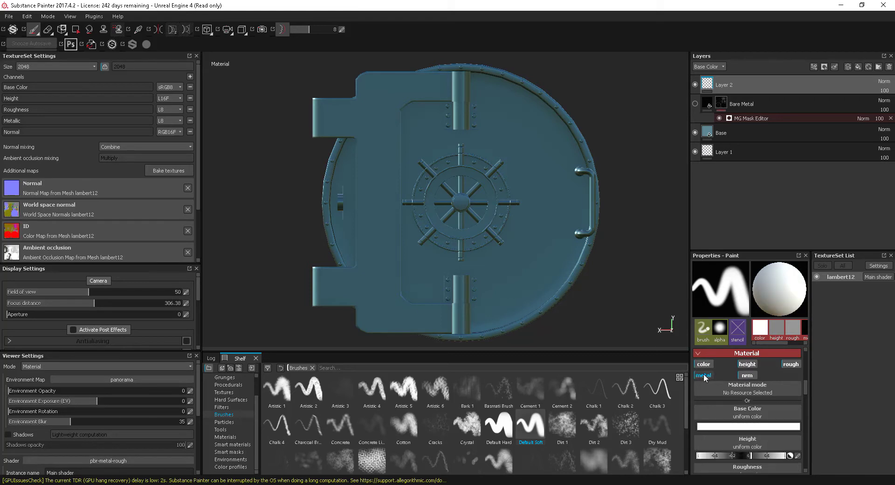
pyautogui.click(704, 365)
pyautogui.click(704, 376)
pyautogui.click(746, 364)
pyautogui.click(791, 364)
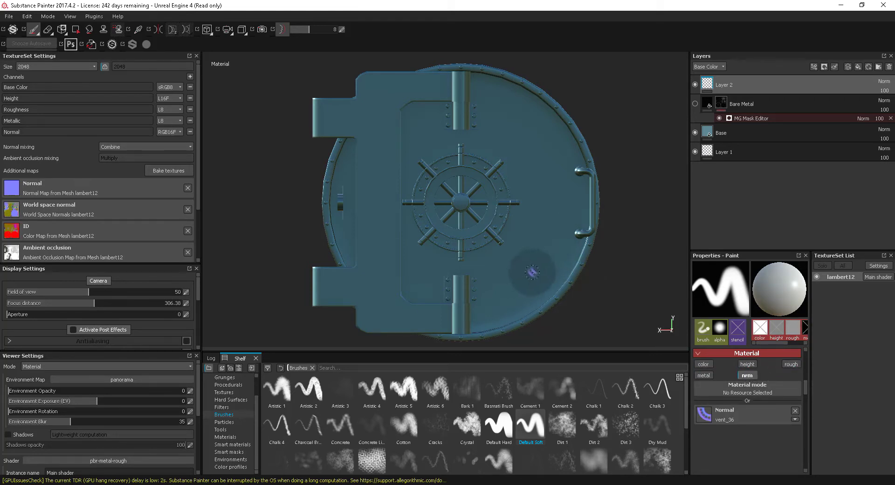
pyautogui.click(228, 399)
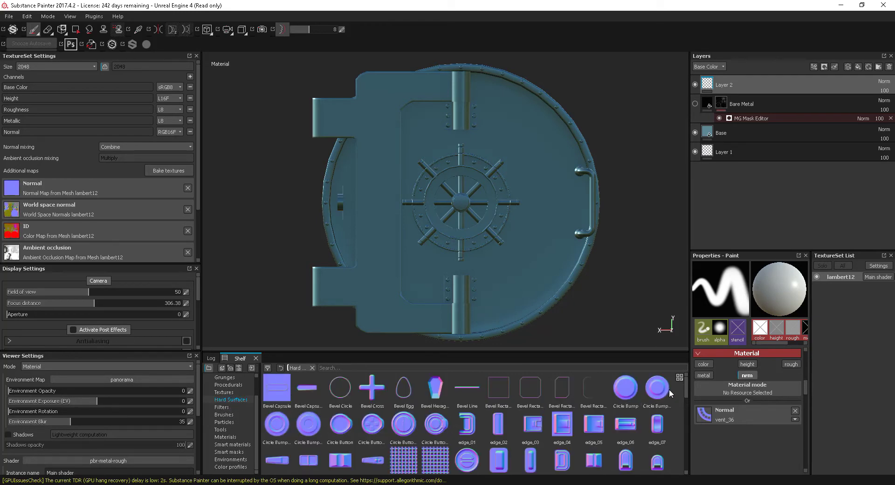
# Step: Load Circle Button Steps as the material and stamp an enlarged round button right of the wheel
pyautogui.moveTo(687, 388)
pyautogui.mouseDown()
pyautogui.moveTo(684, 460)
pyautogui.moveTo(676, 388)
pyautogui.moveTo(677, 398)
pyautogui.mouseUp()
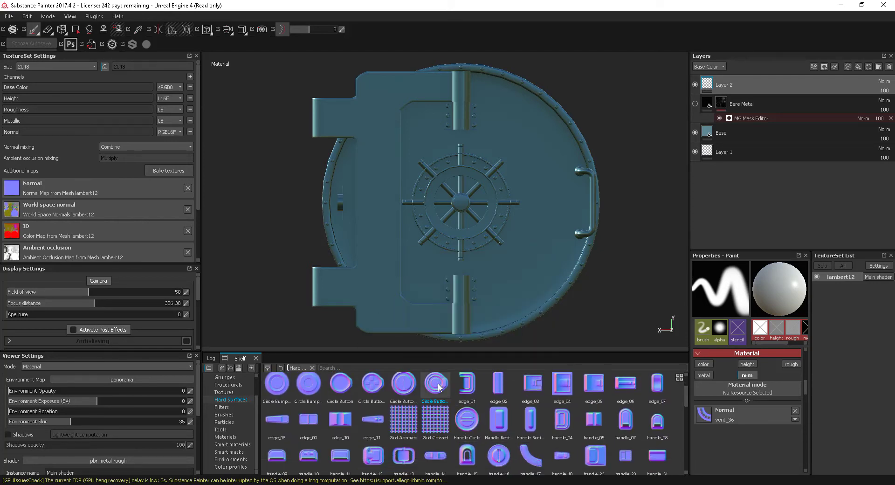
pyautogui.scroll(1, 438, 387)
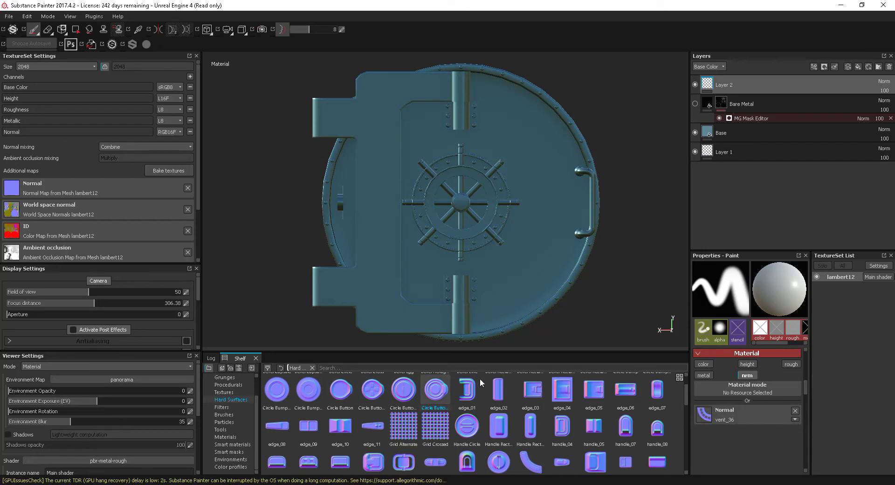
pyautogui.moveTo(435, 391); pyautogui.dragTo(753, 393)
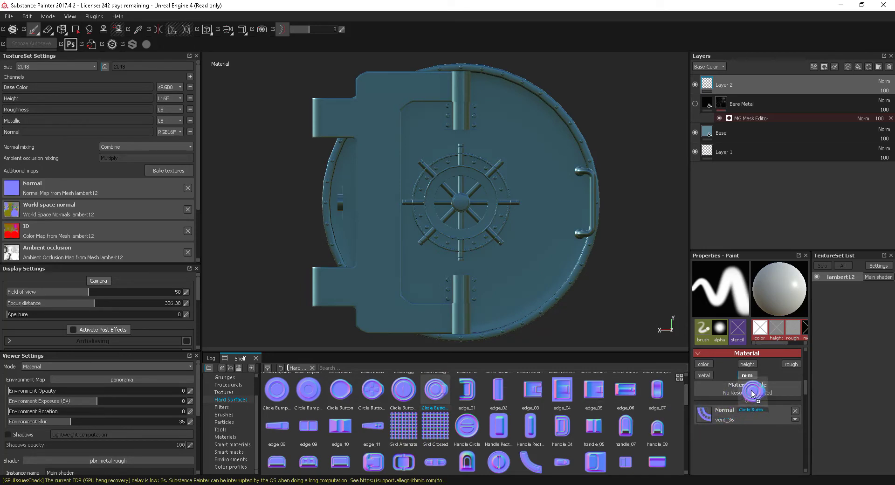
pyautogui.moveTo(749, 388); pyautogui.dragTo(750, 390)
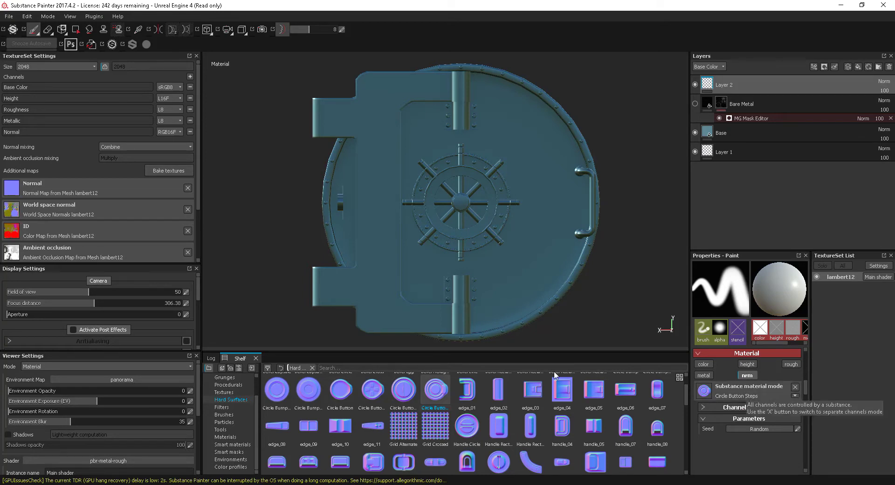
pyautogui.moveTo(436, 391); pyautogui.dragTo(745, 388)
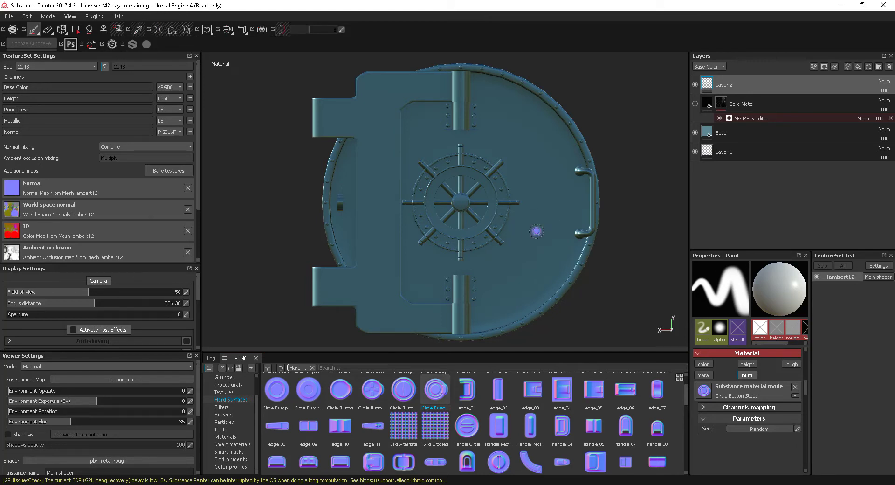
pyautogui.press(']')
pyautogui.press(']')
pyautogui.press(']')
pyautogui.press(']')
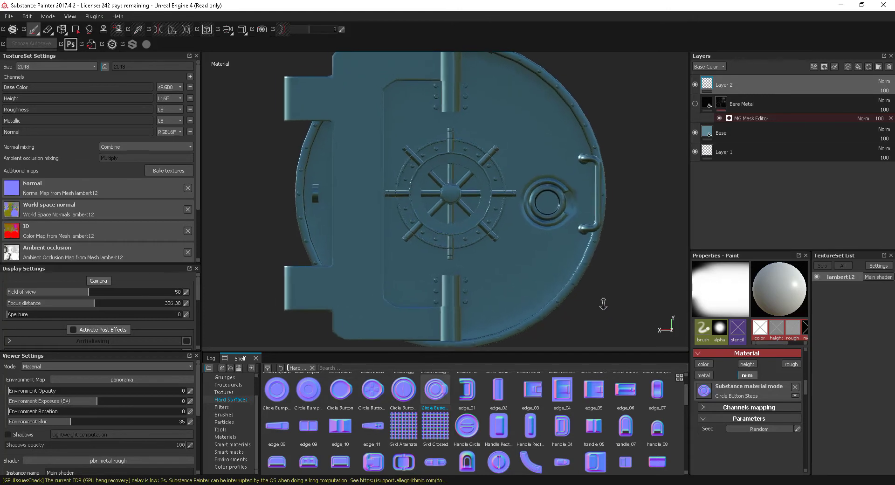
pyautogui.scroll(2, 539, 294)
pyautogui.scroll(2, 568, 305)
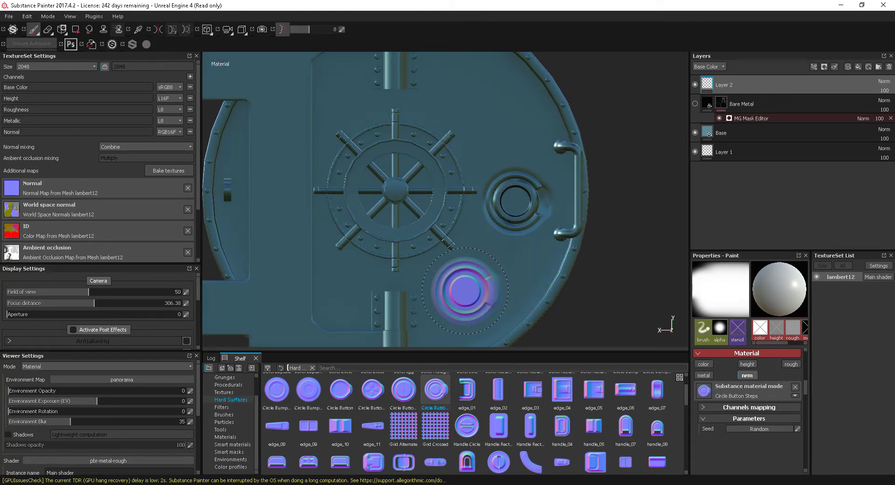
# Step: Clear the brush alpha and stamp the full Handle Rectangle shape on the lower door
pyautogui.click(500, 428)
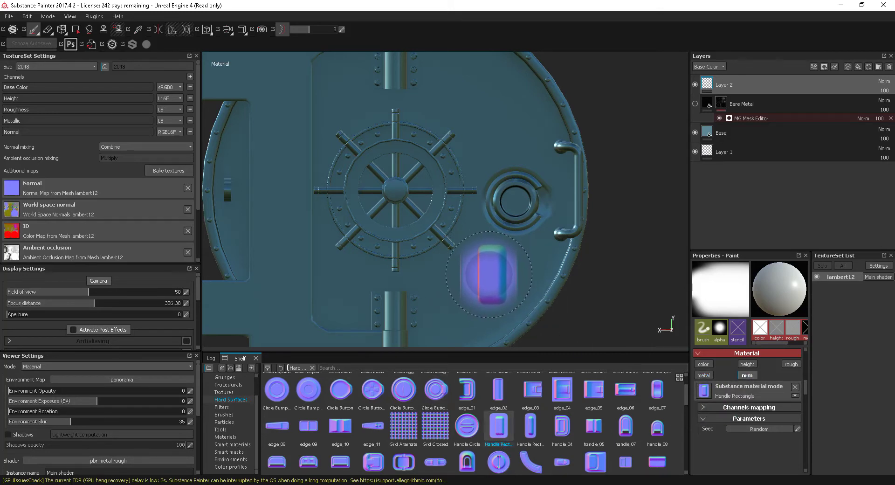
pyautogui.click(485, 278)
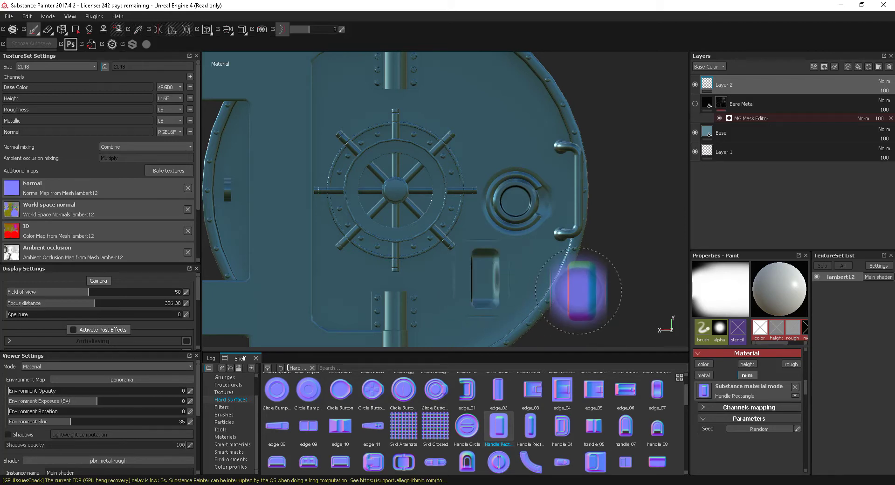
pyautogui.hotkey('ctrl', 'z')
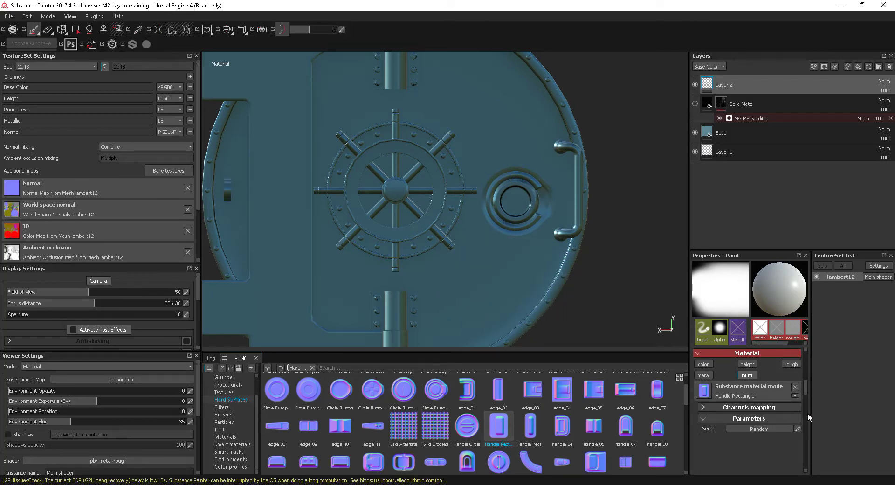
pyautogui.scroll(2, 805, 394)
pyautogui.scroll(3, 805, 394)
pyautogui.scroll(3, 804, 394)
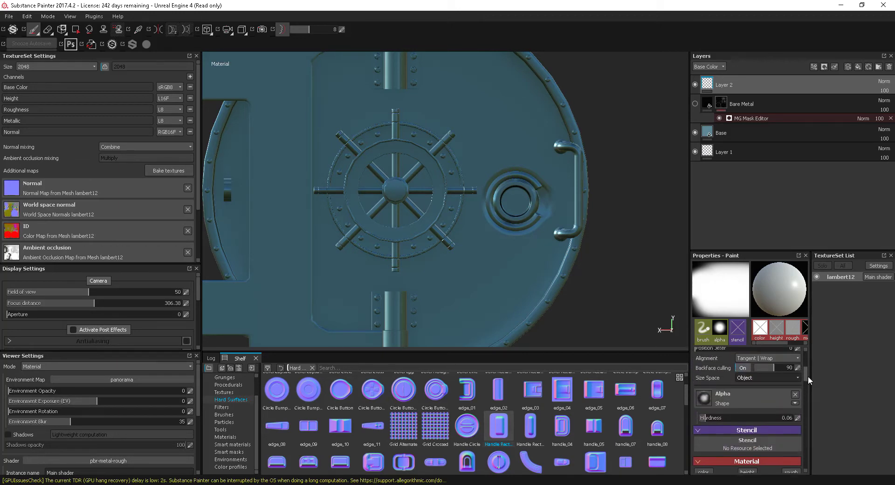
pyautogui.scroll(1, 805, 394)
pyautogui.click(794, 396)
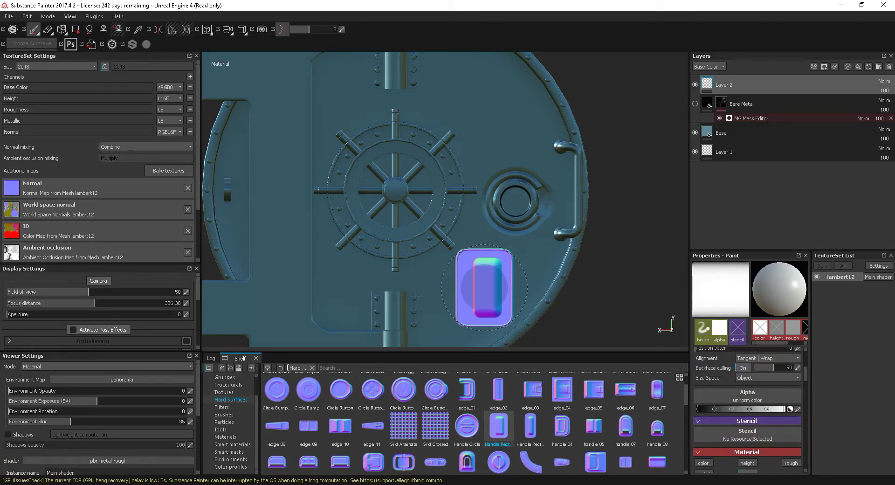
pyautogui.click(477, 286)
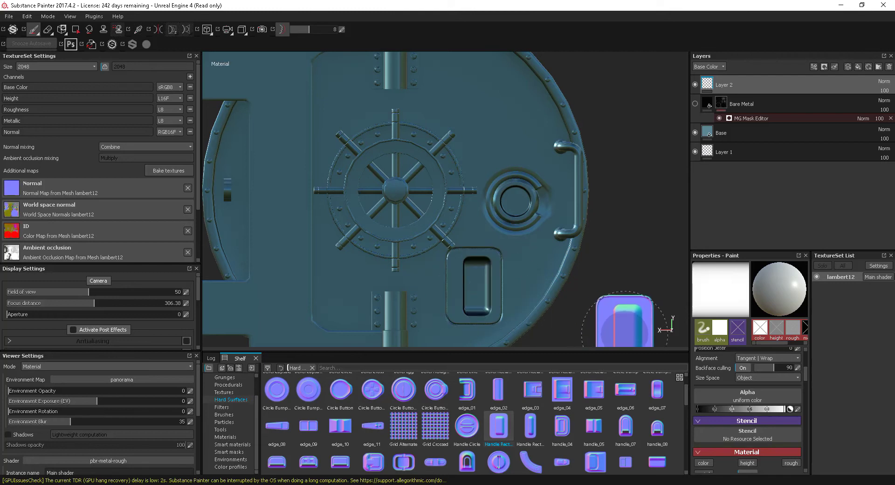
# Step: Undo the previous stamp and stamp a slightly smaller Handle Rectangle recess right of the wheel
pyautogui.hotkey('ctrl', 'z')
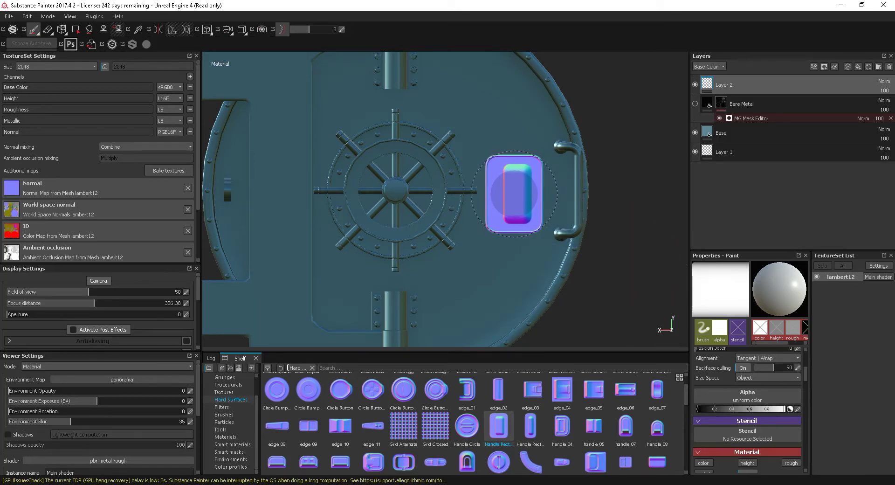
pyautogui.press('[')
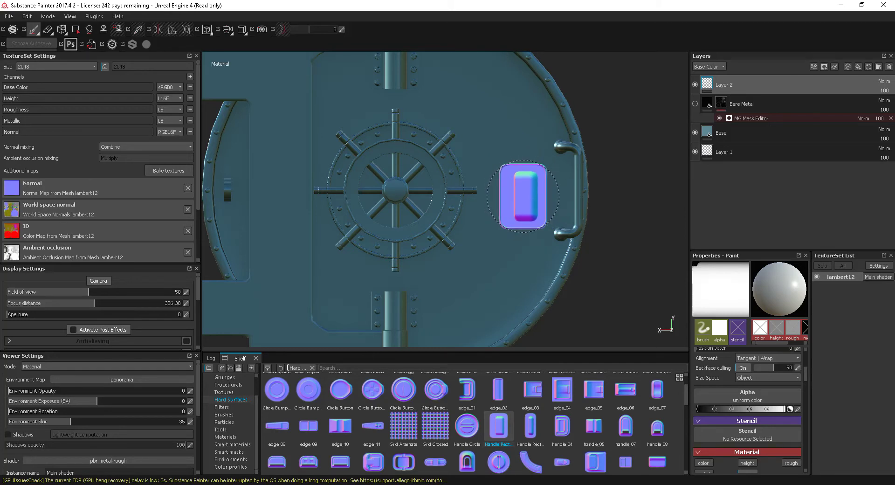
pyautogui.press('[')
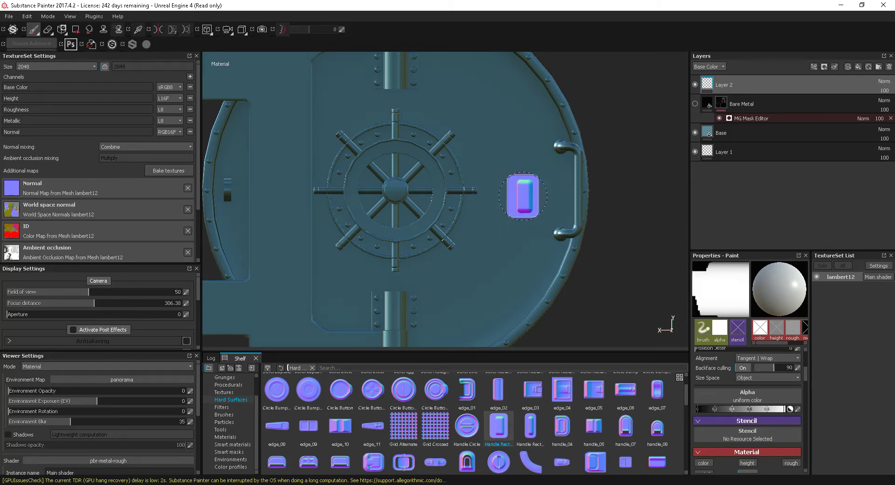
pyautogui.press(']')
pyautogui.press('[')
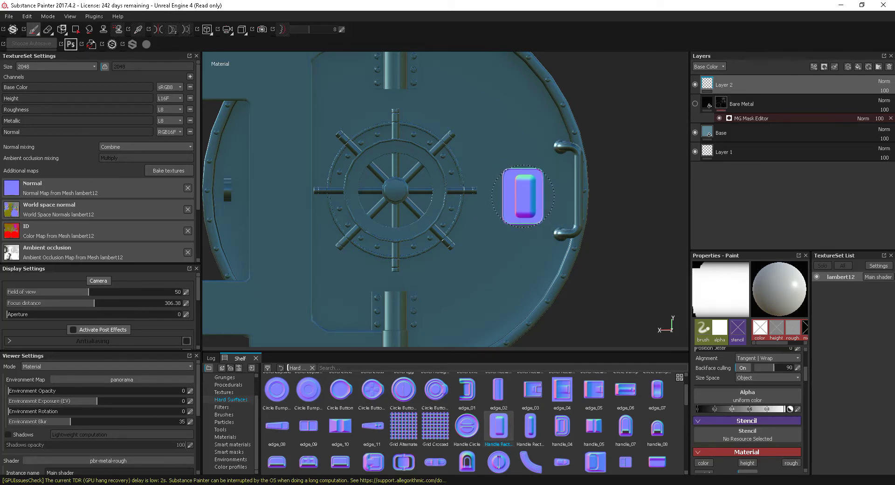
pyautogui.press(']')
pyautogui.press(']')
pyautogui.press('[')
pyautogui.press('[')
pyautogui.press('[')
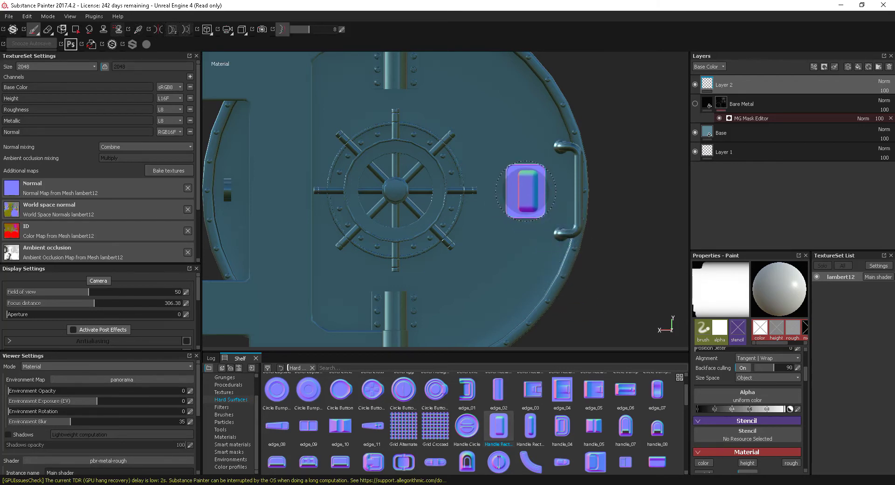
pyautogui.click(526, 191)
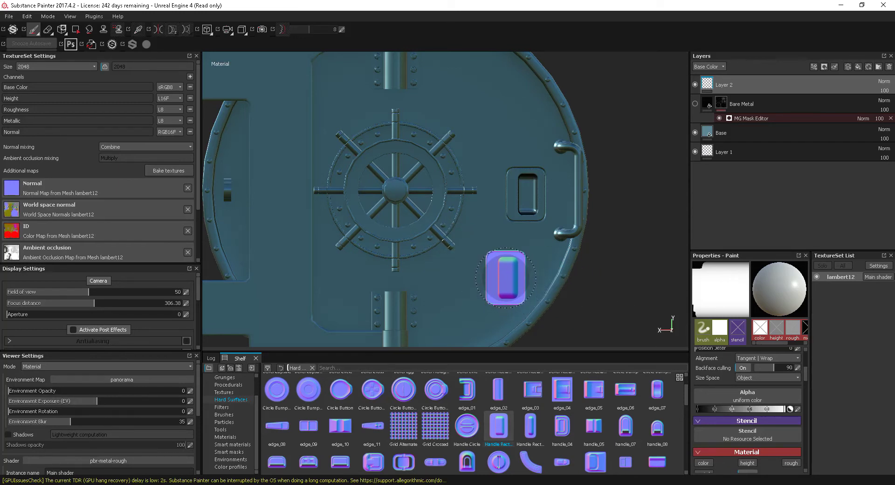
# Step: Rotate the rectangle stamp about 30 degrees, soften its hardness and enable Lazy Mouse
pyautogui.keyDown('ctrl'); pyautogui.moveTo(515, 278); pyautogui.dragTo(516, 278); pyautogui.keyUp('ctrl')
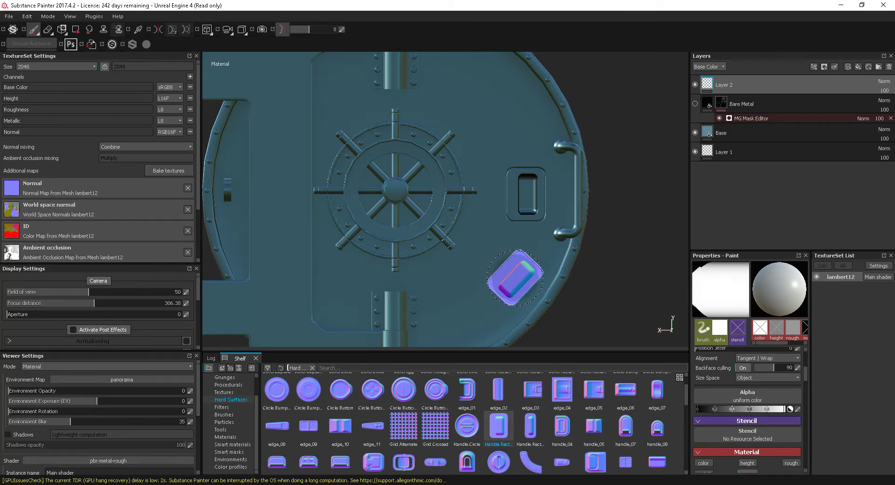
pyautogui.keyDown('ctrl'); pyautogui.moveTo(509, 280); pyautogui.dragTo(509, 277); pyautogui.keyUp('ctrl')
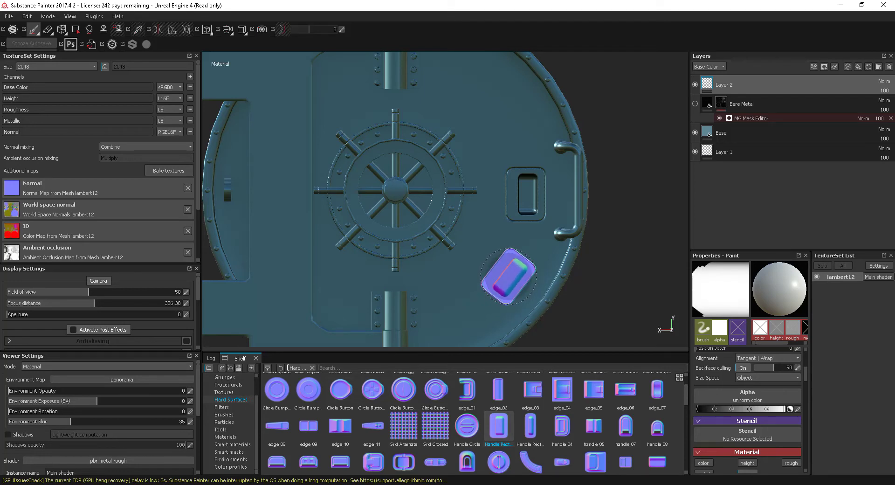
pyautogui.keyDown('ctrl'); pyautogui.moveTo(509, 276); pyautogui.dragTo(509, 279, button='right'); pyautogui.keyUp('ctrl')
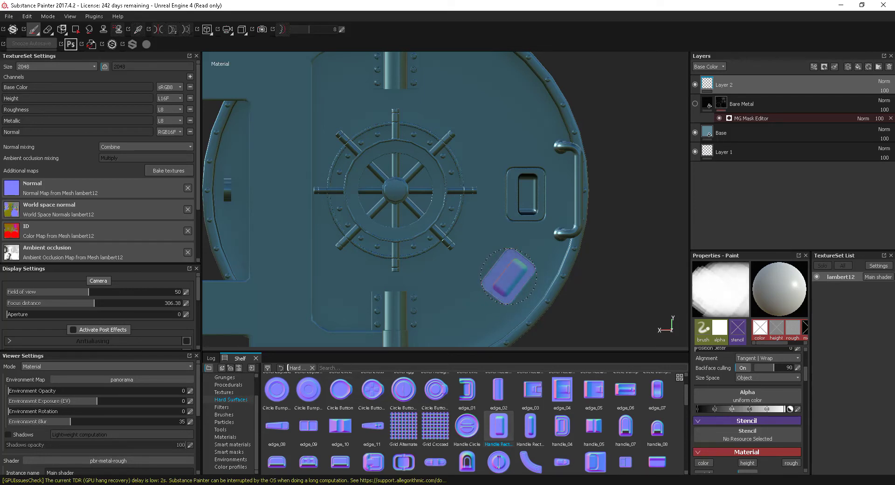
pyautogui.press('l')
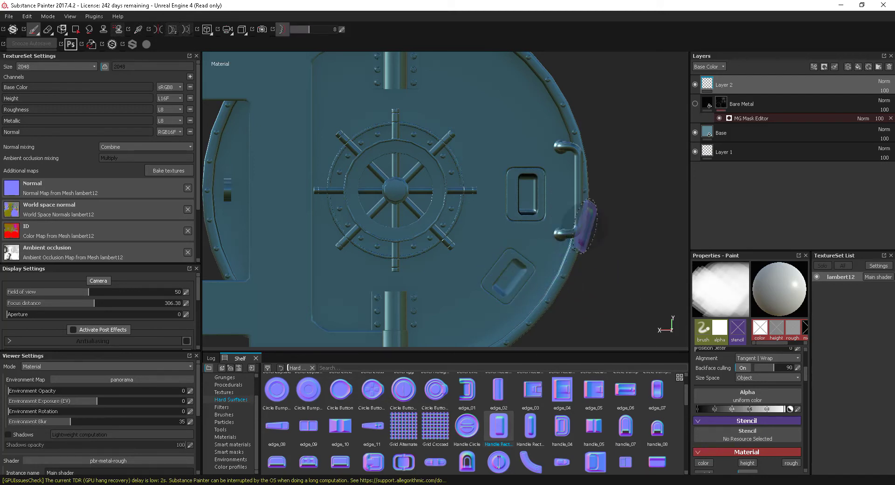
pyautogui.scroll(2, 603, 283)
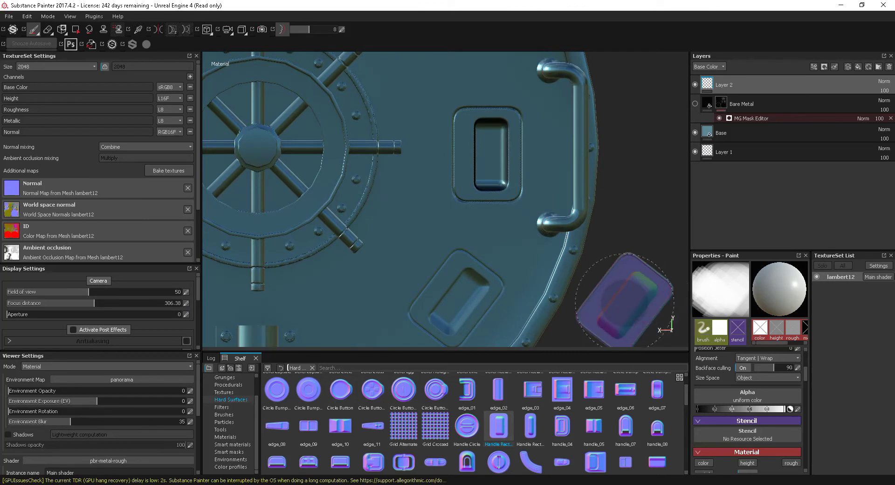
pyautogui.scroll(2, 601, 280)
pyautogui.scroll(-1, 597, 284)
pyautogui.scroll(-1, 599, 282)
pyautogui.scroll(-1, 595, 289)
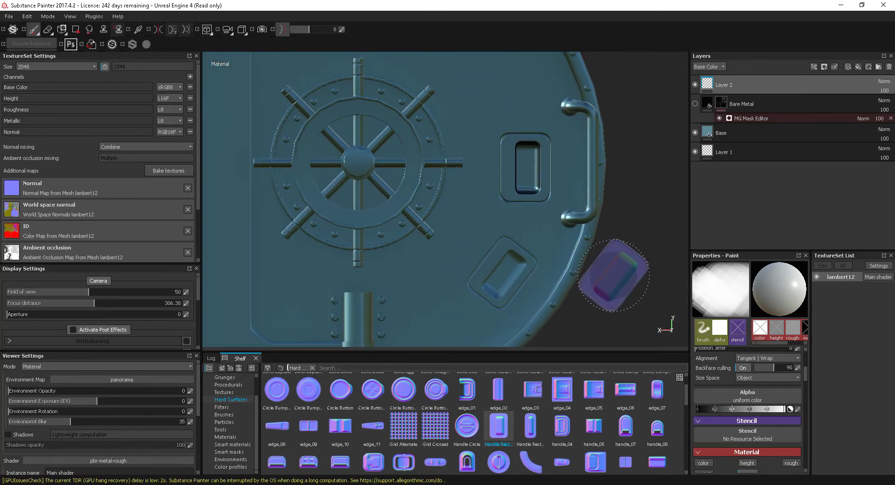
pyautogui.scroll(-1, 591, 293)
pyautogui.scroll(-1, 592, 293)
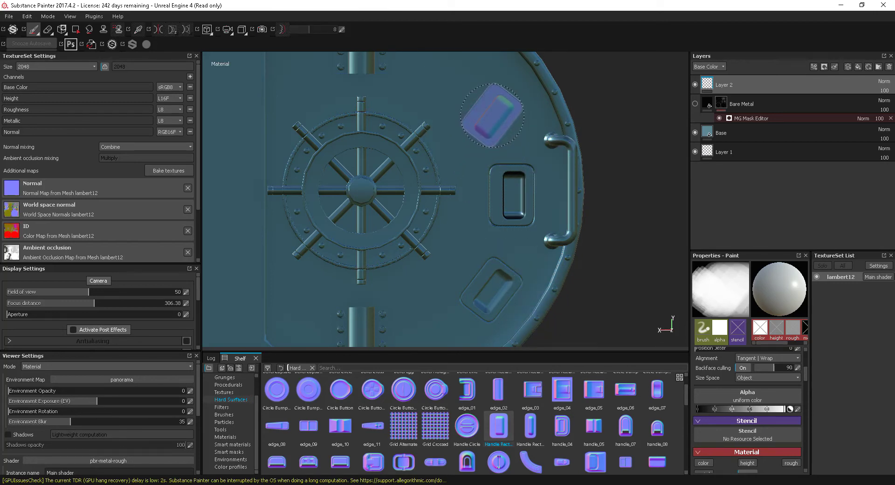
# Step: Stamp an enlarged angled plate above, zoom out to the whole door, and try handle_16
pyautogui.moveTo(486, 134)
pyautogui.keyDown('ctrl'); pyautogui.mouseDown(button='right')
pyautogui.moveTo(493, 114)
pyautogui.moveTo(505, 115)
pyautogui.moveTo(488, 105)
pyautogui.mouseUp(button='right'); pyautogui.keyUp('ctrl')
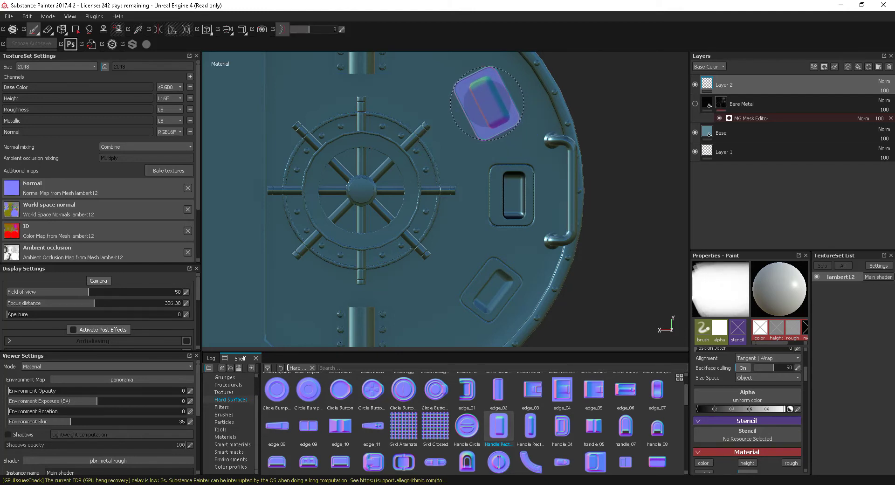
pyautogui.scroll(-3, 565, 264)
pyautogui.scroll(3, 635, 247)
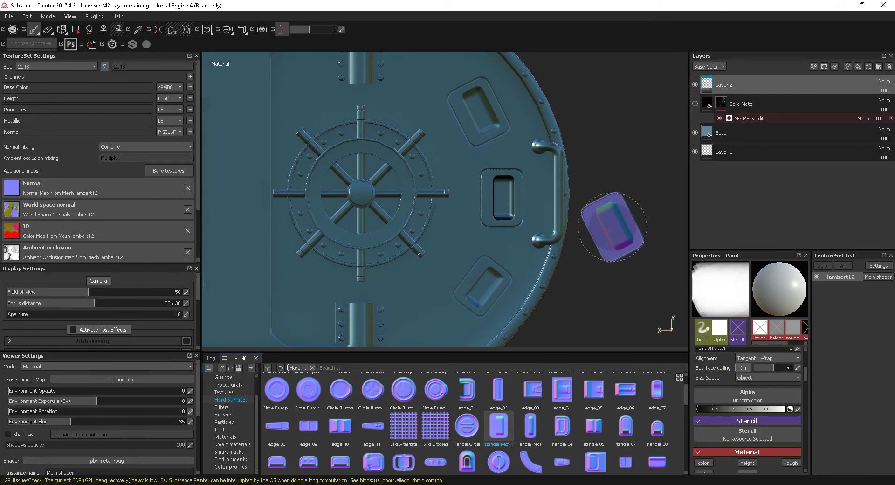
pyautogui.press('ctrl')
pyautogui.keyDown('alt'); pyautogui.moveTo(605, 235); pyautogui.dragTo(553, 189, button='right'); pyautogui.keyUp('alt')
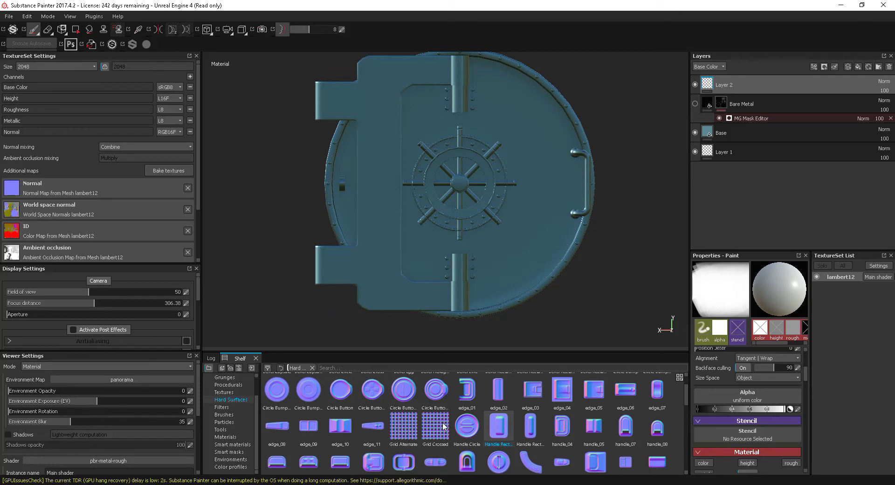
pyautogui.moveTo(502, 463); pyautogui.dragTo(505, 273)
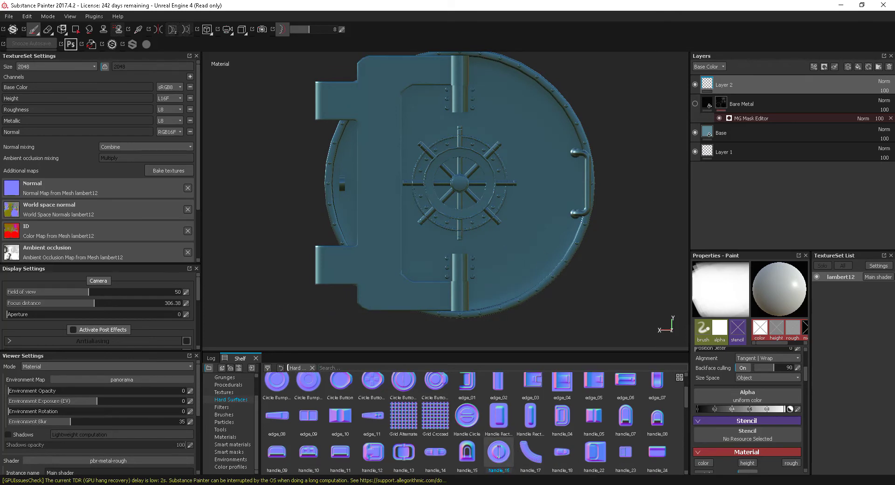
pyautogui.moveTo(483, 456); pyautogui.dragTo(512, 249)
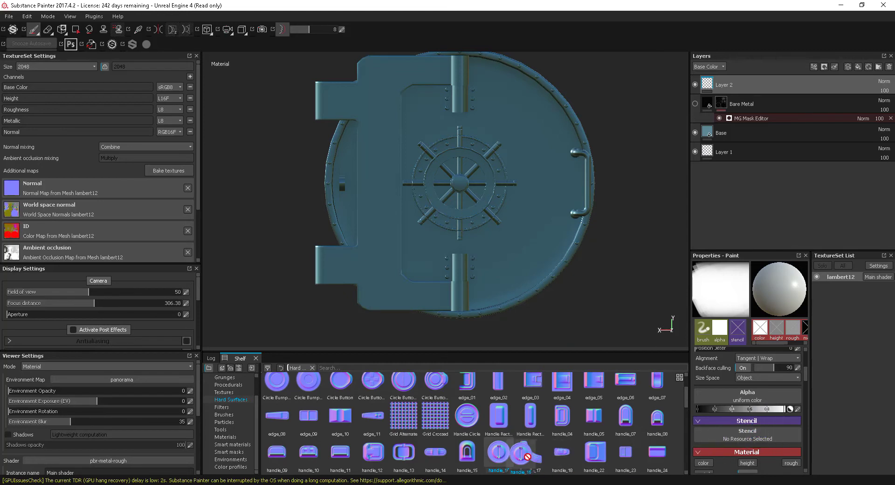
# Step: Clear the paint material, enable nrm and load handle_16 into the Normal slot
pyautogui.moveTo(603, 446); pyautogui.dragTo(502, 450)
pyautogui.moveTo(770, 341); pyautogui.dragTo(769, 345)
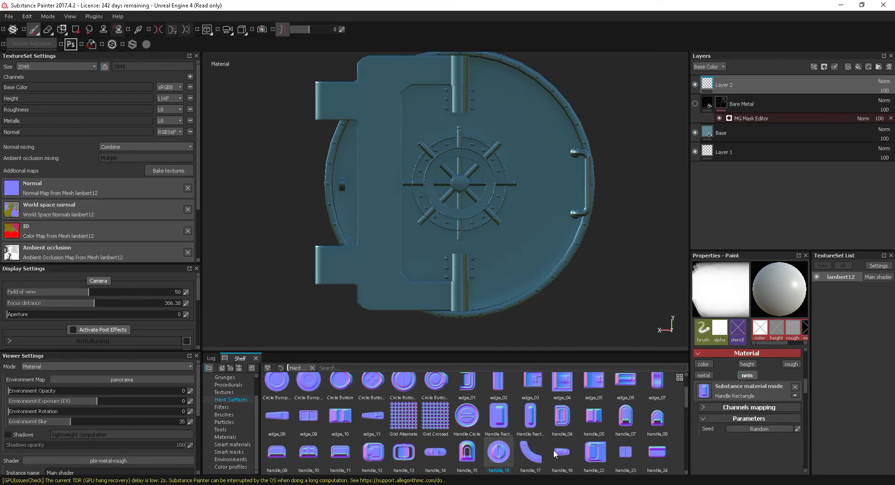
pyautogui.moveTo(498, 456); pyautogui.dragTo(745, 396)
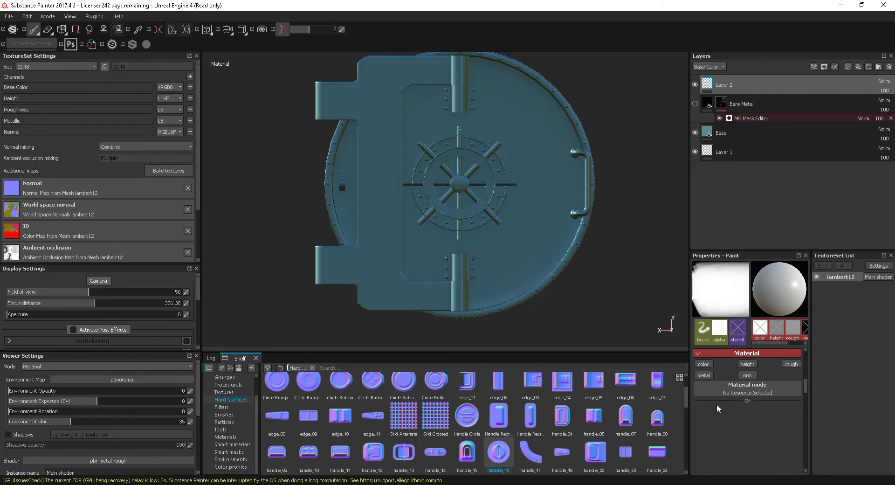
pyautogui.click(746, 375)
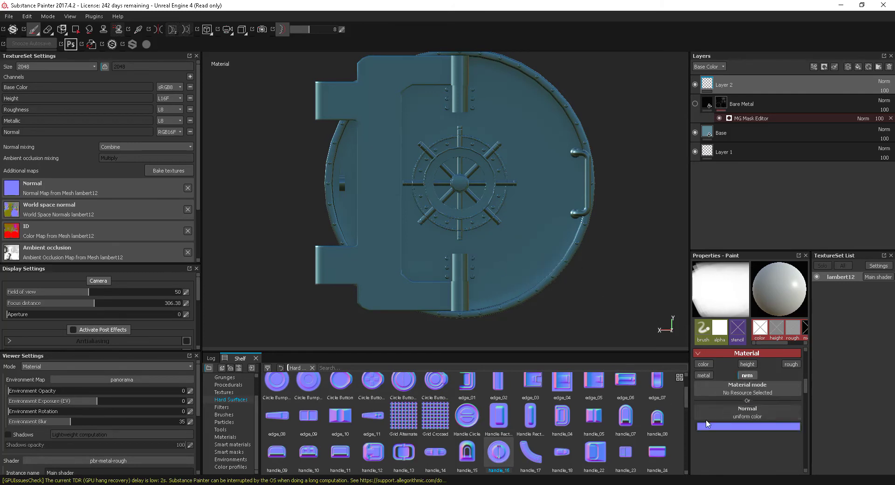
pyautogui.moveTo(499, 453); pyautogui.dragTo(726, 422)
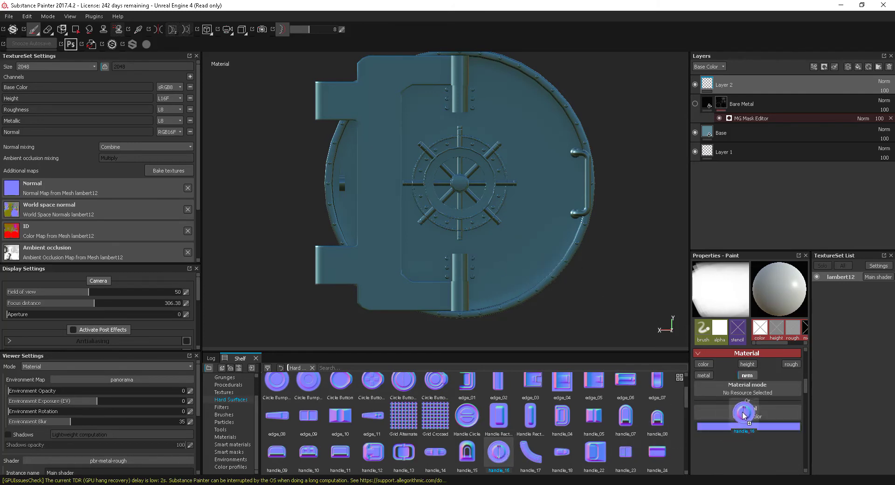
pyautogui.moveTo(727, 422); pyautogui.dragTo(760, 411)
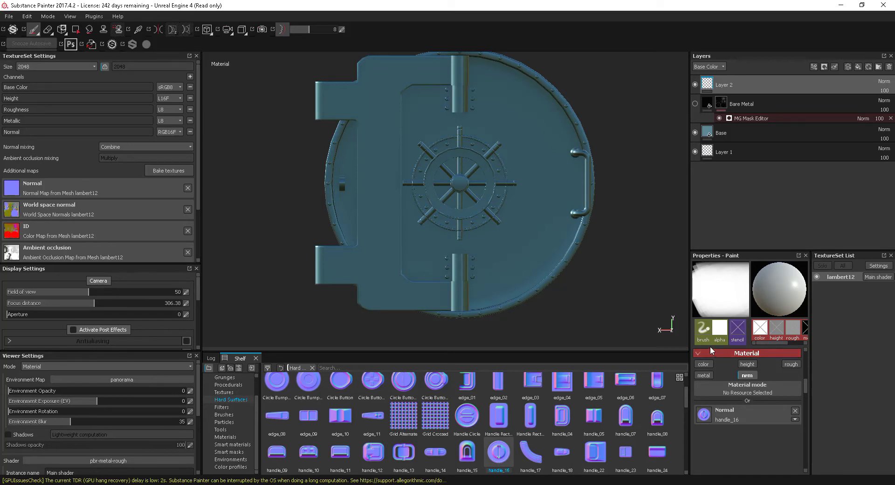
pyautogui.click(703, 330)
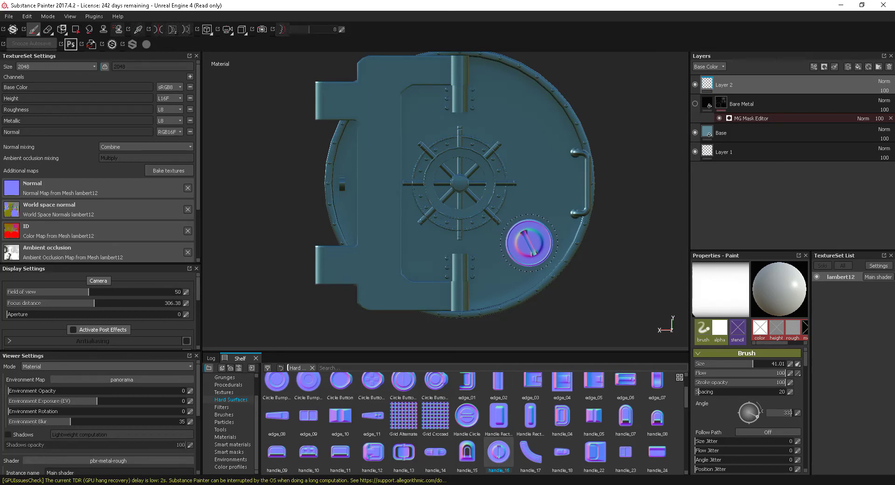
# Step: Shrink the handle_16 stamp to small-bolt size and frame the door's upper left
pyautogui.keyDown('ctrl'); pyautogui.moveTo(529, 242); pyautogui.dragTo(529, 243, button='right'); pyautogui.keyUp('ctrl')
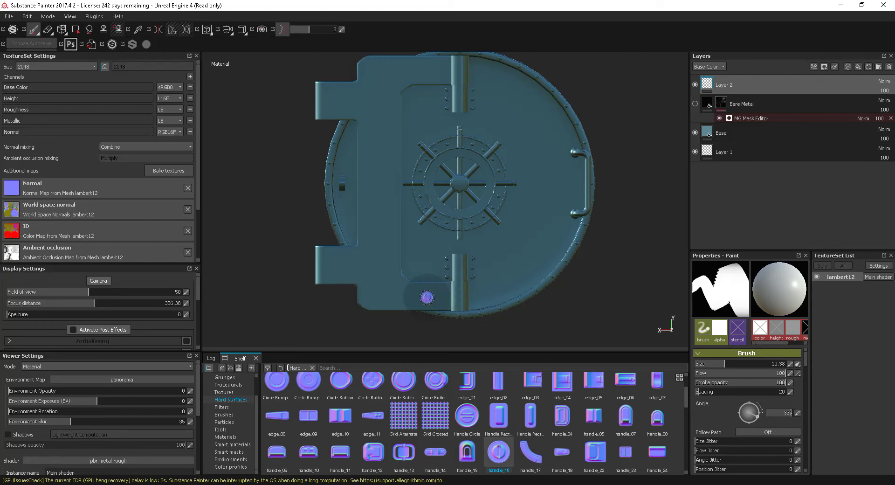
pyautogui.keyDown('alt'); pyautogui.moveTo(390, 250); pyautogui.dragTo(430, 262, button='right'); pyautogui.keyUp('alt')
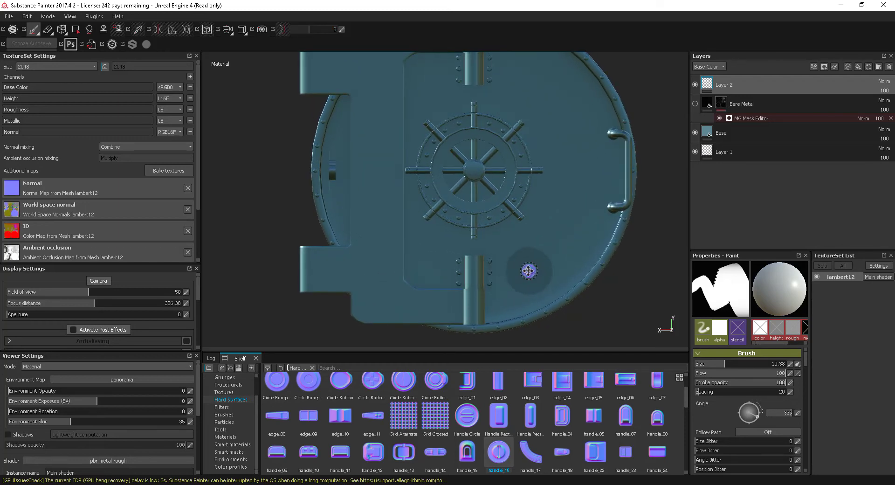
pyautogui.keyDown('alt'); pyautogui.moveTo(529, 265); pyautogui.dragTo(540, 309, button='right'); pyautogui.keyUp('alt')
pyautogui.keyDown('alt'); pyautogui.moveTo(399, 136); pyautogui.dragTo(409, 132, button='middle'); pyautogui.keyUp('alt')
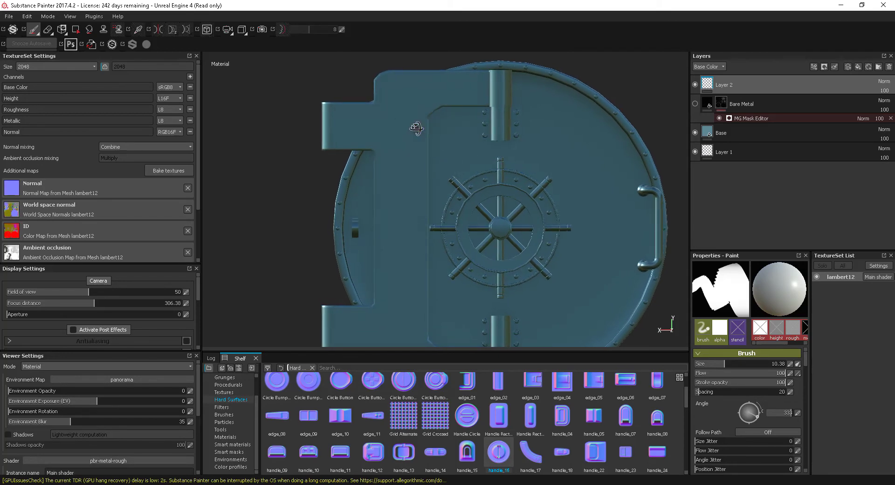
pyautogui.keyDown('alt'); pyautogui.moveTo(412, 129); pyautogui.dragTo(417, 133); pyautogui.keyUp('alt')
pyautogui.keyDown('ctrl'); pyautogui.moveTo(418, 123); pyautogui.dragTo(417, 123, button='right'); pyautogui.keyUp('ctrl')
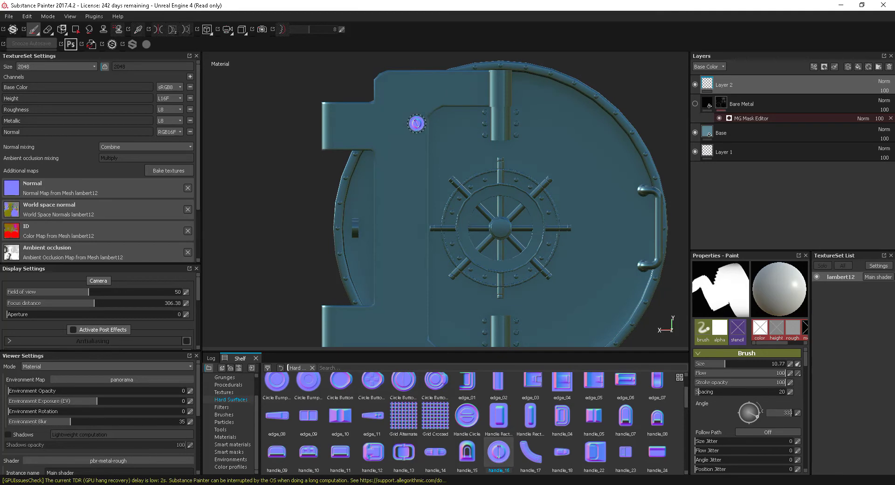
pyautogui.keyDown('ctrl'); pyautogui.moveTo(416, 123); pyautogui.dragTo(422, 120, button='right'); pyautogui.keyUp('ctrl')
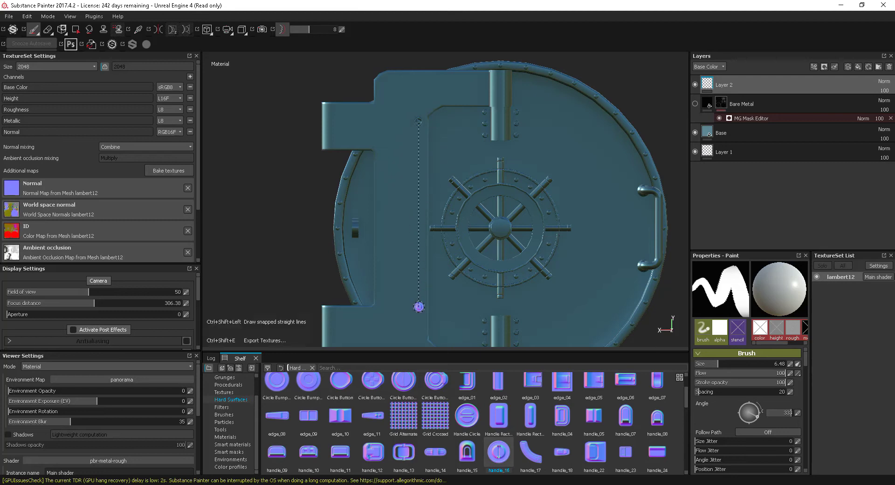
# Step: Widen the bolt spacing and start a straight Shift-line of screw stamps down the door
pyautogui.keyDown('shift'); pyautogui.click(418, 333); pyautogui.keyUp('shift')
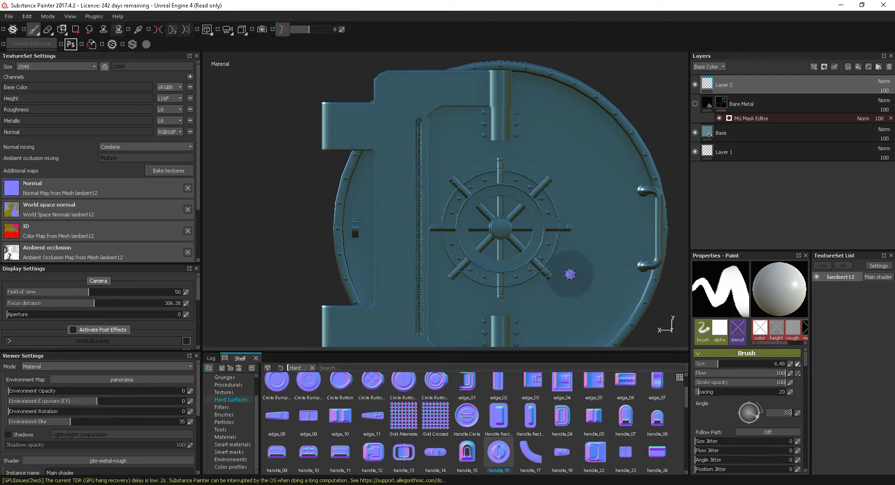
pyautogui.hotkey('ctrl', 'z')
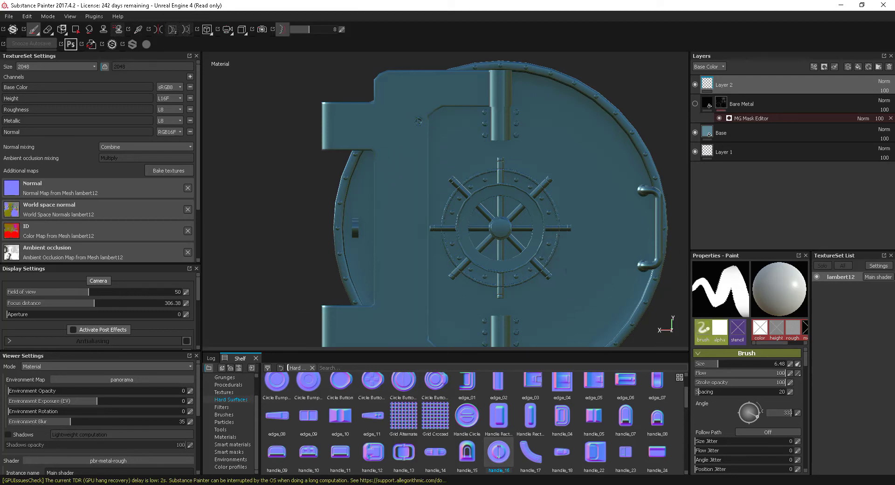
pyautogui.moveTo(698, 308); pyautogui.dragTo(718, 287)
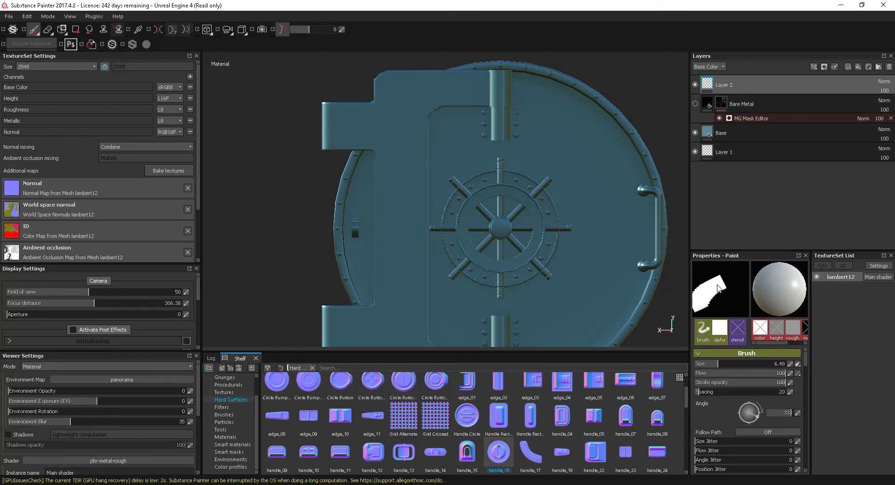
pyautogui.moveTo(711, 395); pyautogui.dragTo(767, 395)
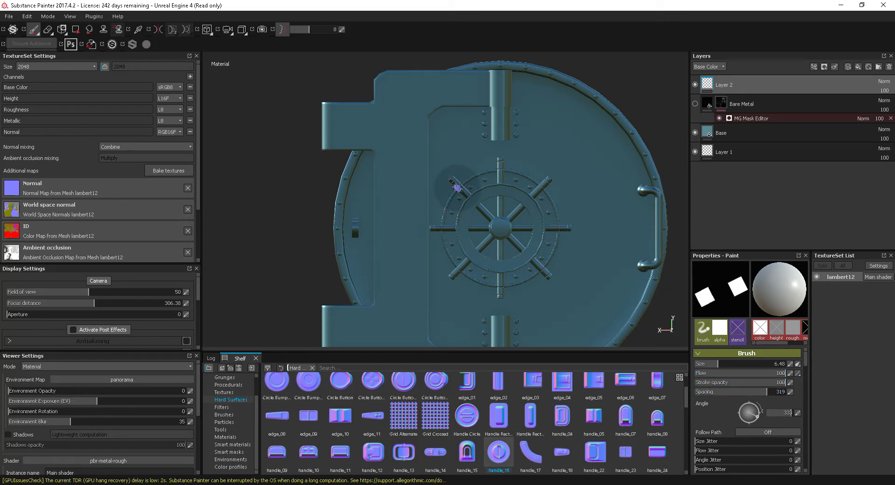
pyautogui.press('shift')
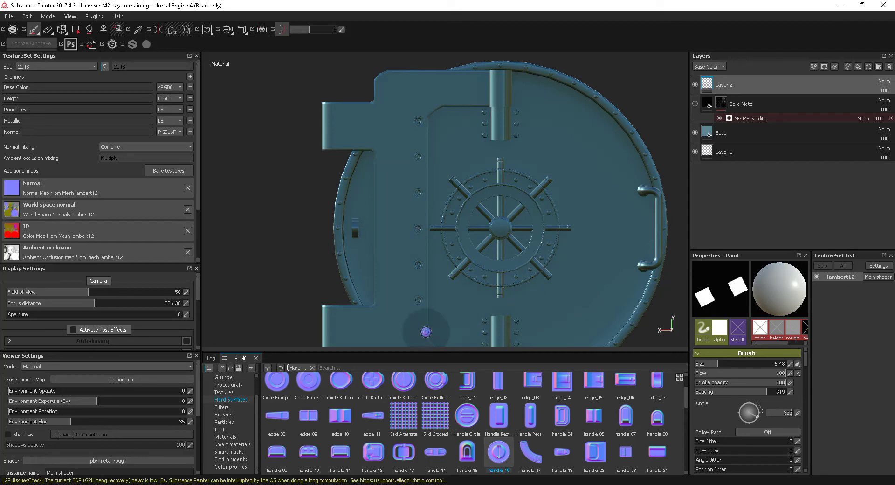
# Step: Raise the TextureSet size to 4096 and inspect the stamped bolts up close
pyautogui.scroll(8, 434, 216)
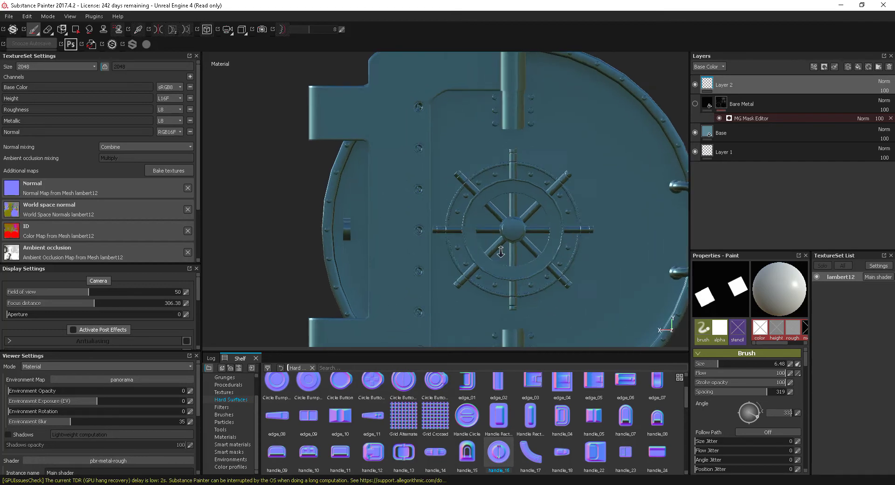
pyautogui.scroll(1, 491, 231)
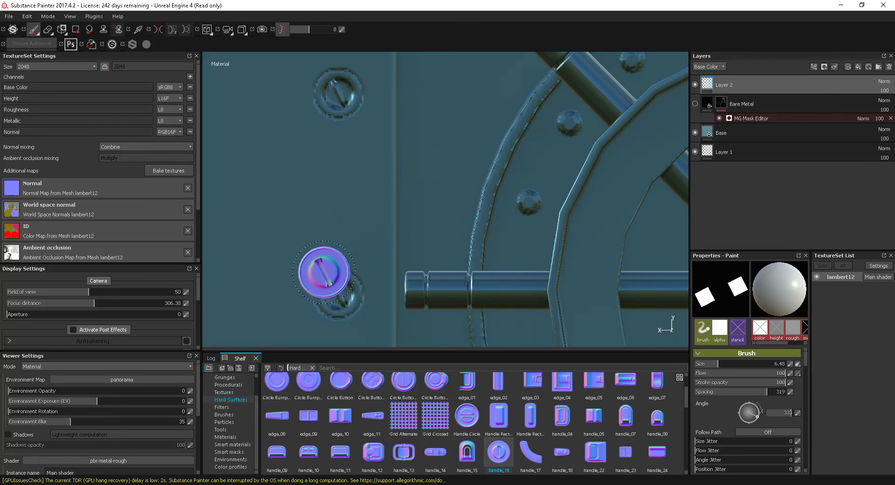
pyautogui.scroll(-3, 496, 278)
pyautogui.scroll(-2, 515, 262)
pyautogui.scroll(-2, 414, 143)
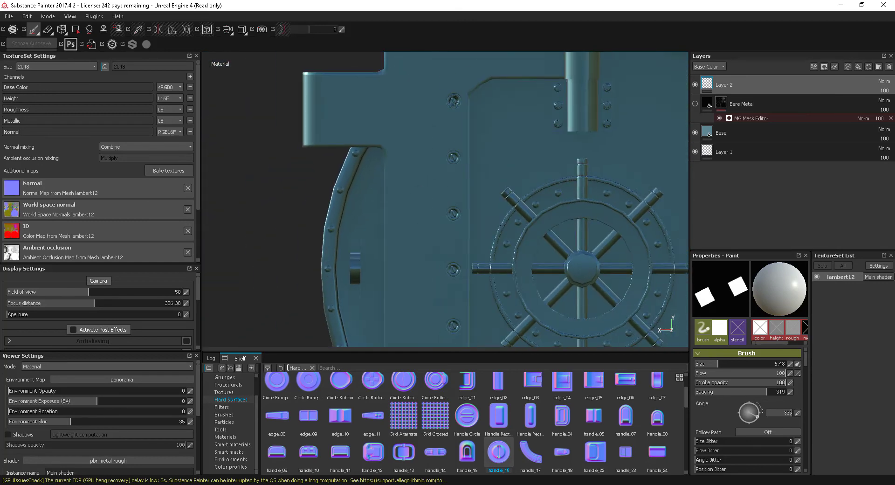
pyautogui.scroll(-2, 466, 194)
pyautogui.scroll(-1, 471, 193)
pyautogui.moveTo(471, 194)
pyautogui.keyDown('alt'); pyautogui.mouseDown()
pyautogui.moveTo(510, 221)
pyautogui.moveTo(501, 228)
pyautogui.mouseUp(); pyautogui.keyUp('alt')
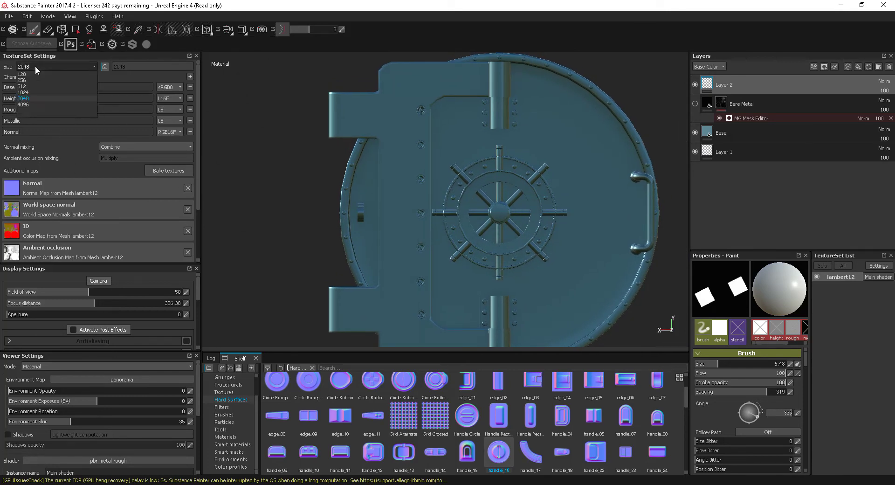
pyautogui.click(32, 104)
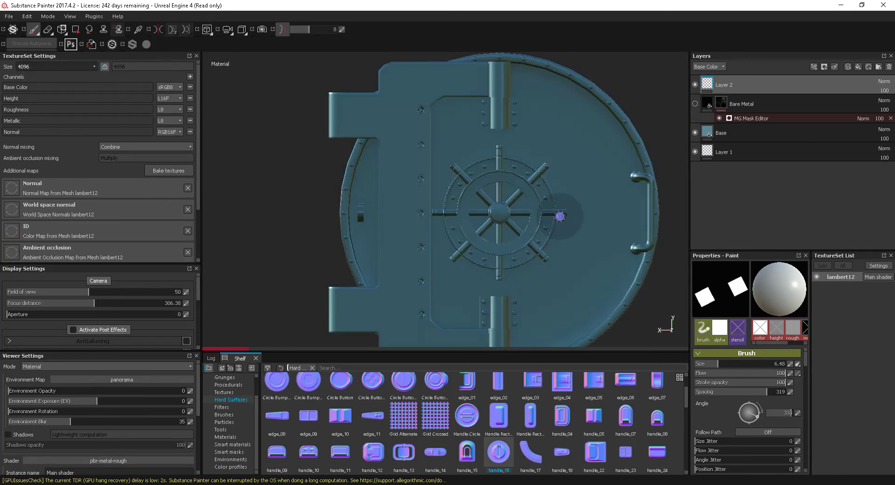
pyautogui.moveTo(560, 216)
pyautogui.keyDown('alt'); pyautogui.mouseDown(button='right')
pyautogui.moveTo(627, 288)
pyautogui.moveTo(505, 246)
pyautogui.moveTo(450, 214)
pyautogui.moveTo(567, 278)
pyautogui.mouseUp(button='right'); pyautogui.keyUp('alt')
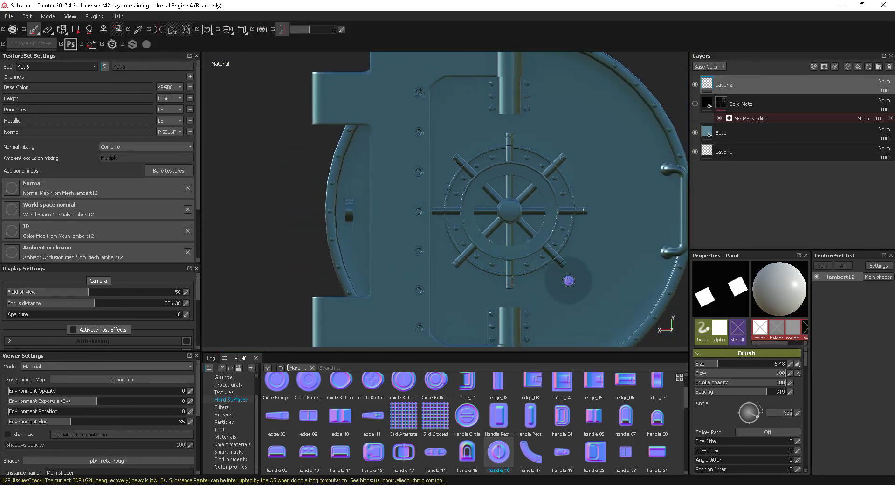
pyautogui.keyDown('alt'); pyautogui.moveTo(567, 277); pyautogui.dragTo(475, 231, button='middle'); pyautogui.keyUp('alt')
# Step: Return the size to 2048 and stamp a snapped vertical row of screws on the left side
pyautogui.click(35, 68)
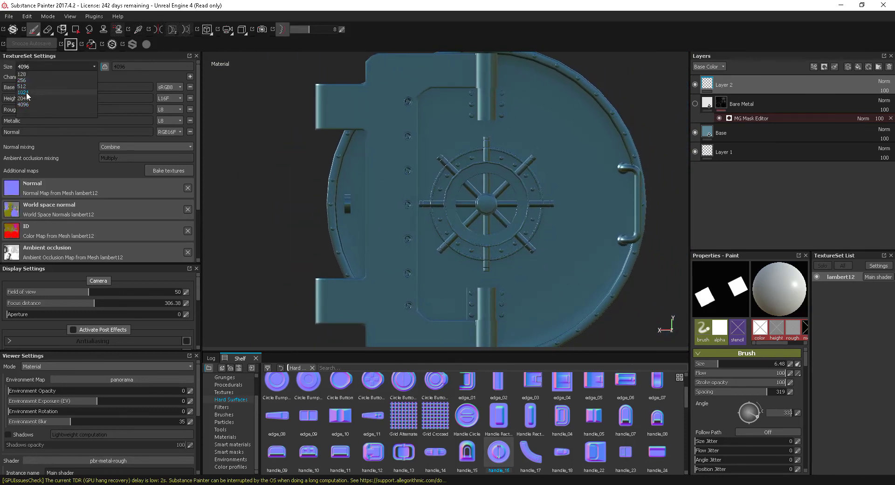
pyautogui.keyDown('alt'); pyautogui.moveTo(529, 220); pyautogui.dragTo(462, 202); pyautogui.keyUp('alt')
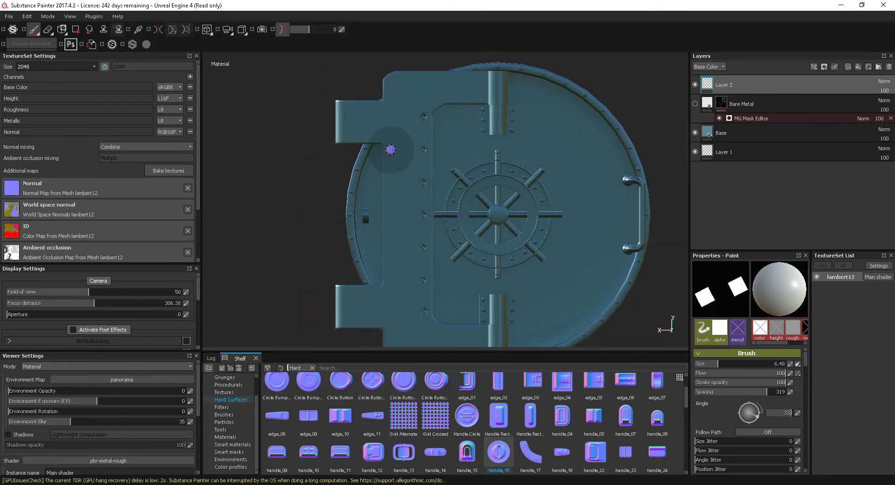
pyautogui.hotkey('ctrl', 'shift')
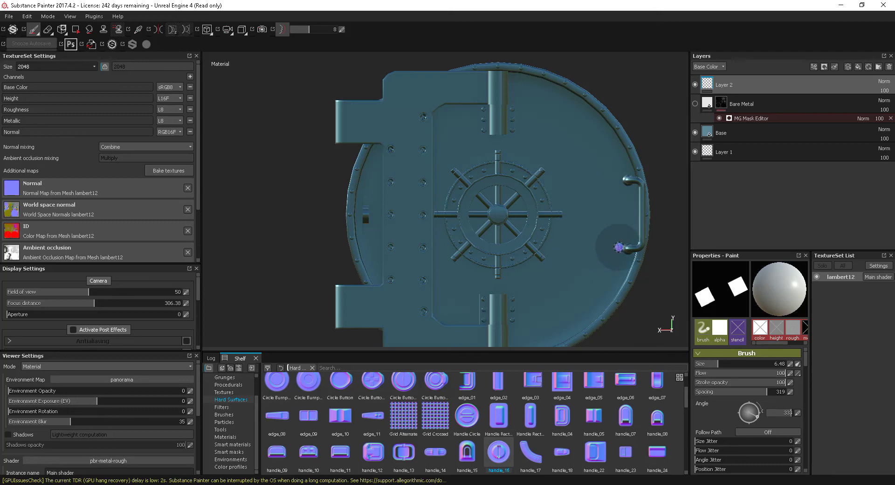
# Step: Orbit to the door's back and load Vent Circular as the brush's normal stamp
pyautogui.scroll(5, 615, 246)
pyautogui.scroll(-5, 641, 244)
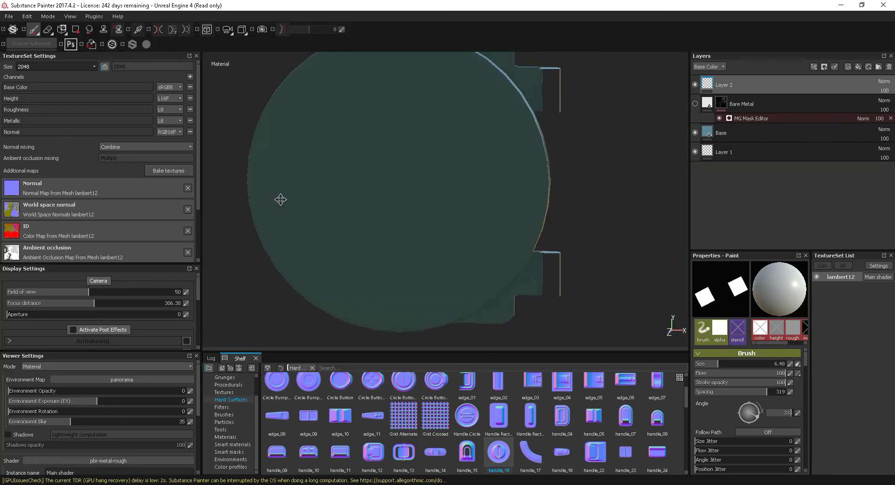
pyautogui.moveTo(280, 200)
pyautogui.keyDown('alt'); pyautogui.mouseDown(button='middle')
pyautogui.moveTo(346, 218)
pyautogui.moveTo(409, 216)
pyautogui.mouseUp(button='middle'); pyautogui.keyUp('alt')
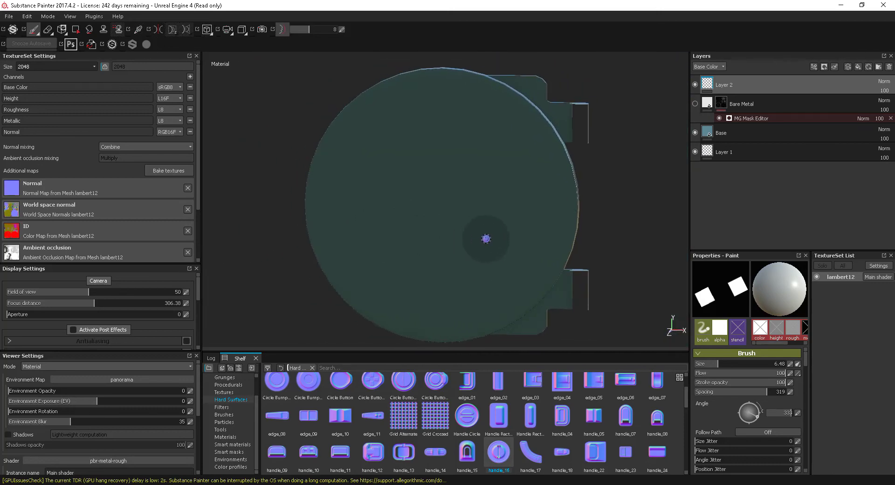
pyautogui.keyDown('alt'); pyautogui.keyDown('shift'); pyautogui.moveTo(446, 244); pyautogui.dragTo(465, 240); pyautogui.keyUp('shift'); pyautogui.keyUp('alt')
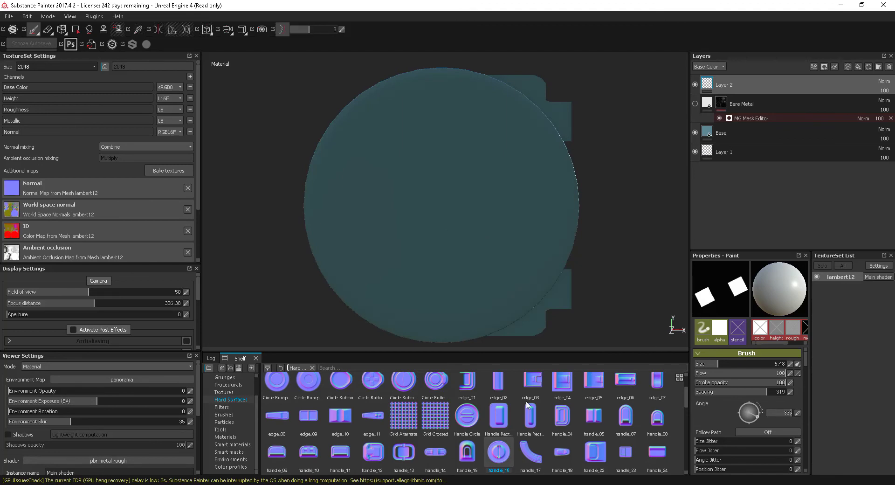
pyautogui.moveTo(687, 399); pyautogui.dragTo(683, 441)
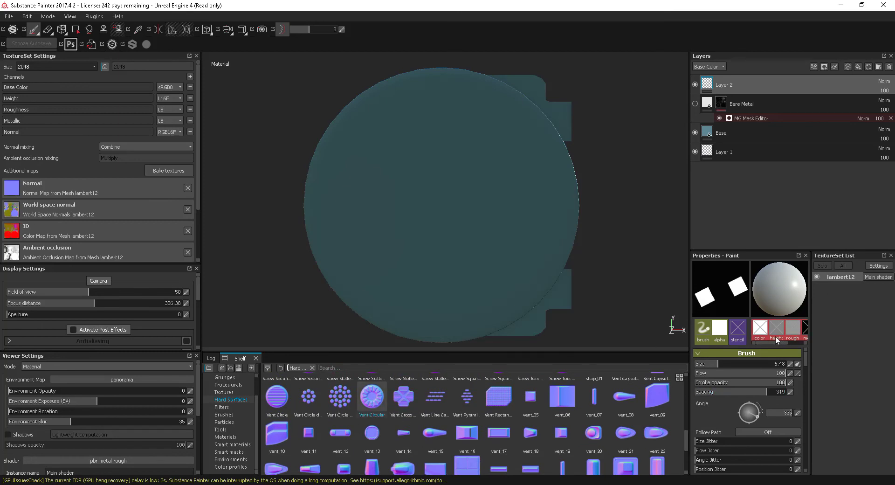
pyautogui.scroll(-5, 770, 386)
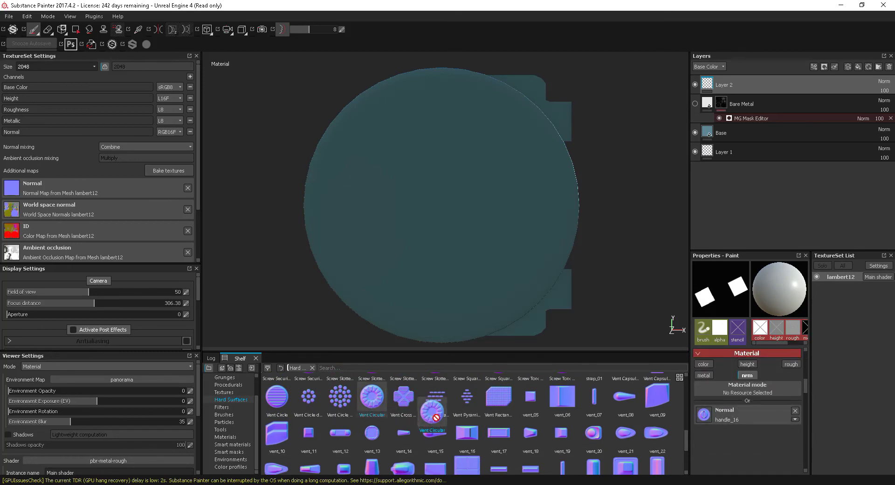
pyautogui.moveTo(434, 414); pyautogui.dragTo(755, 415)
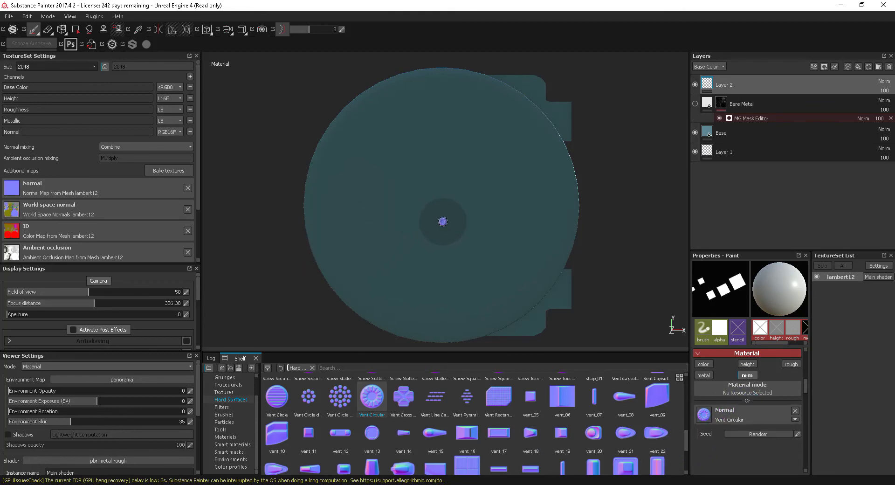
# Step: Set Size Space to Texture, size the vent brush and stamp it across the door's back
pyautogui.keyDown('ctrl'); pyautogui.moveTo(447, 217); pyautogui.dragTo(494, 216, button='right'); pyautogui.keyUp('ctrl')
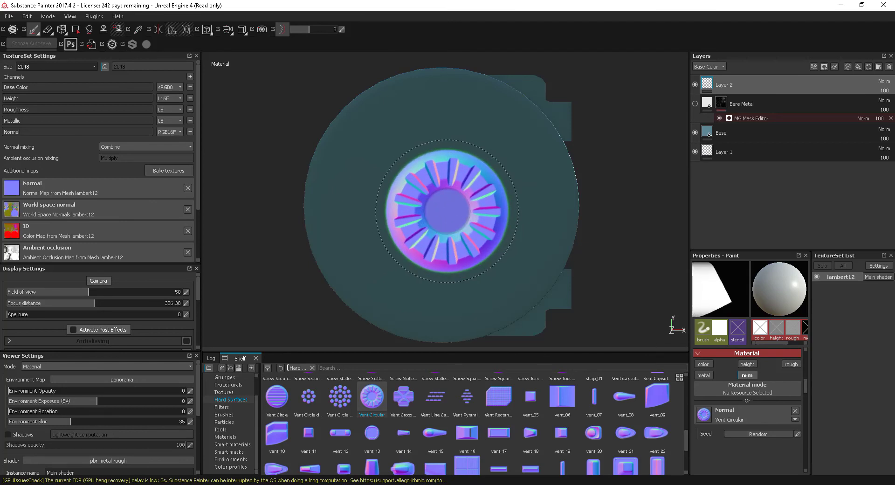
pyautogui.click(714, 339)
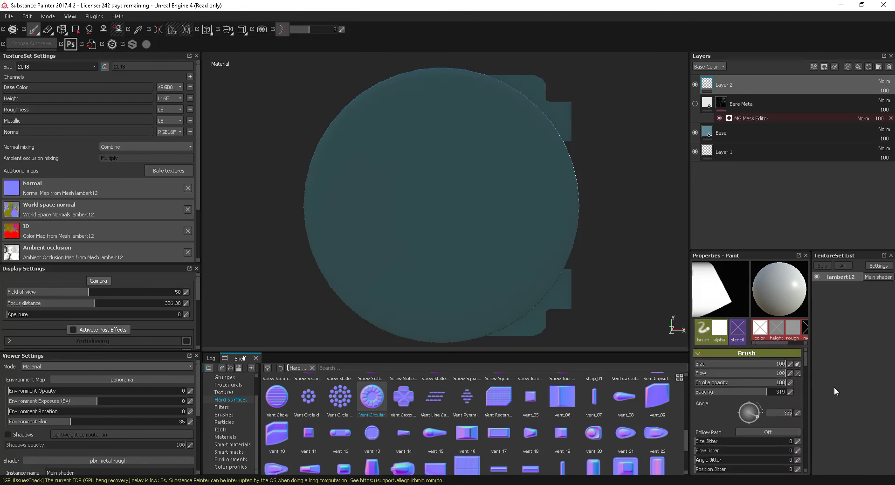
pyautogui.moveTo(805, 359); pyautogui.dragTo(807, 368)
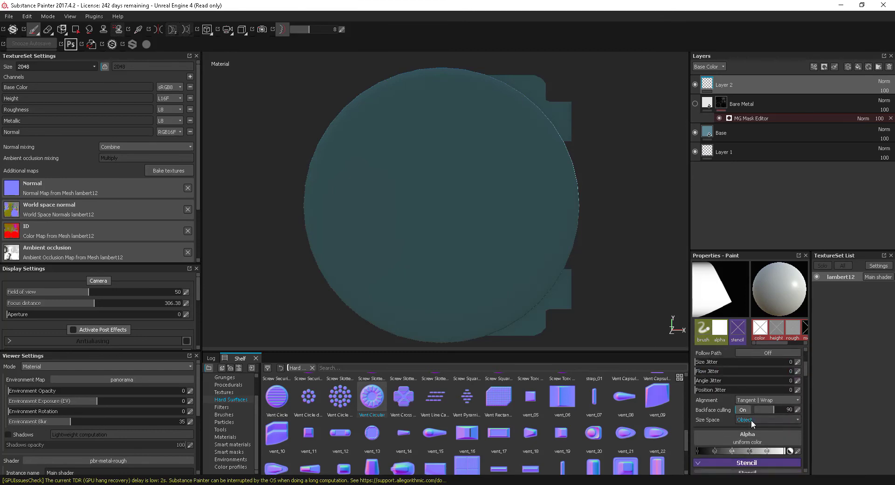
pyautogui.click(751, 419)
pyautogui.click(751, 436)
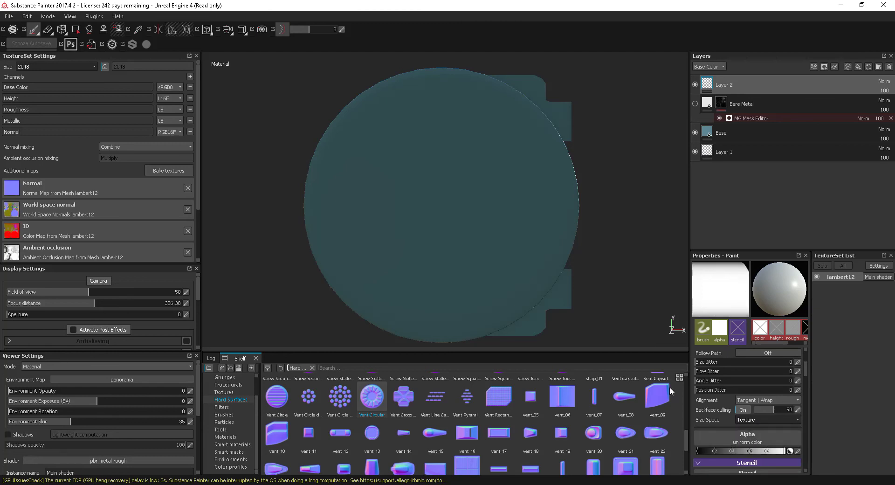
pyautogui.moveTo(669, 387); pyautogui.dragTo(478, 251)
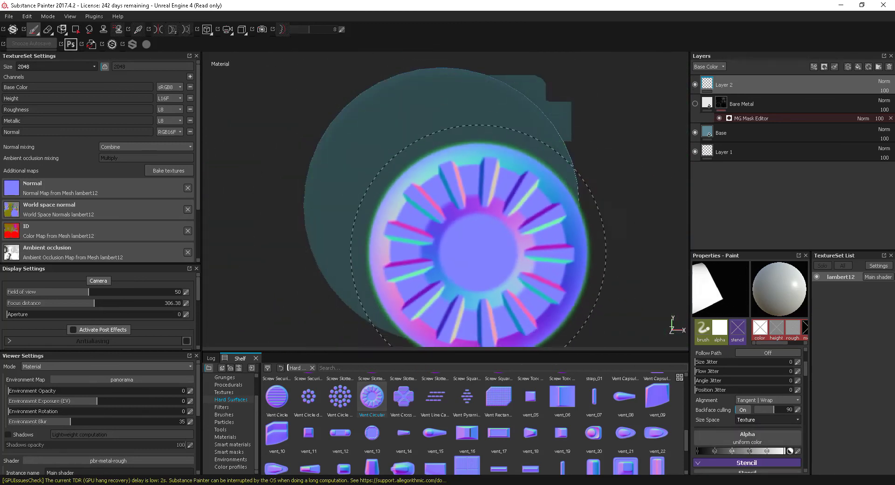
pyautogui.moveTo(478, 252)
pyautogui.mouseDown()
pyautogui.moveTo(441, 219)
pyautogui.moveTo(440, 206)
pyautogui.moveTo(510, 280)
pyautogui.mouseUp()
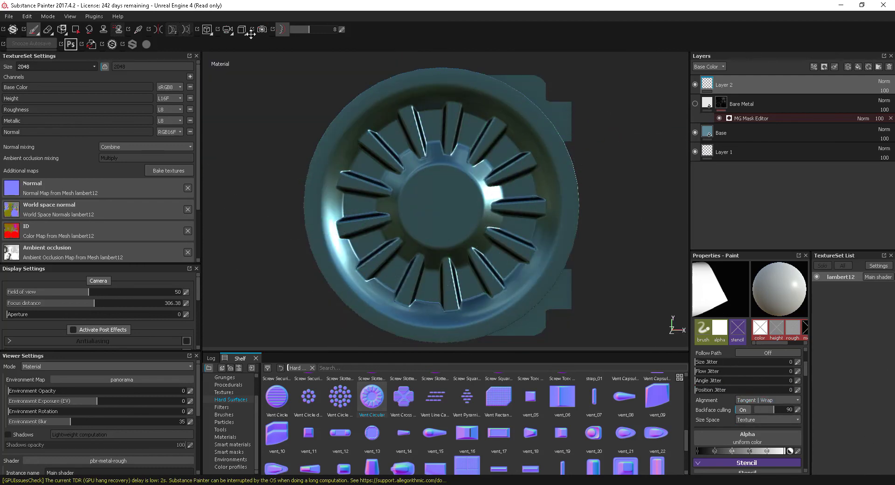
# Step: Switch the viewport to orthographic and clear the vent from the brush's Normal slot
pyautogui.click(256, 50)
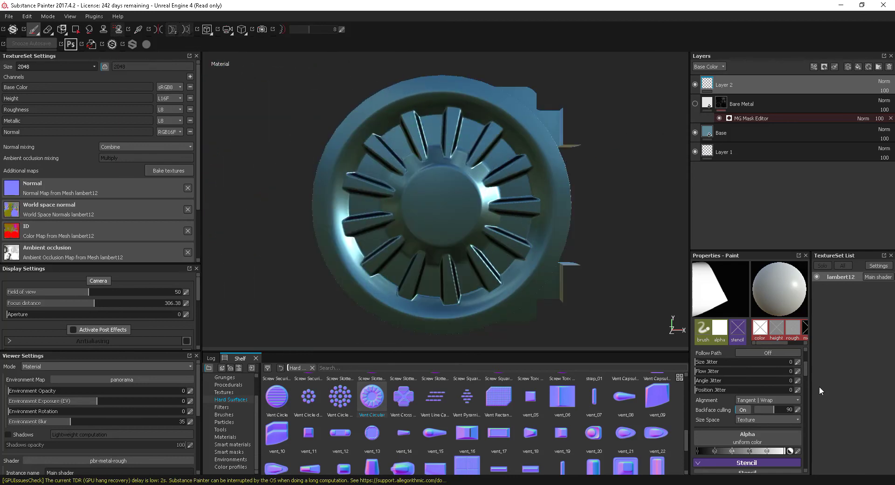
pyautogui.click(776, 338)
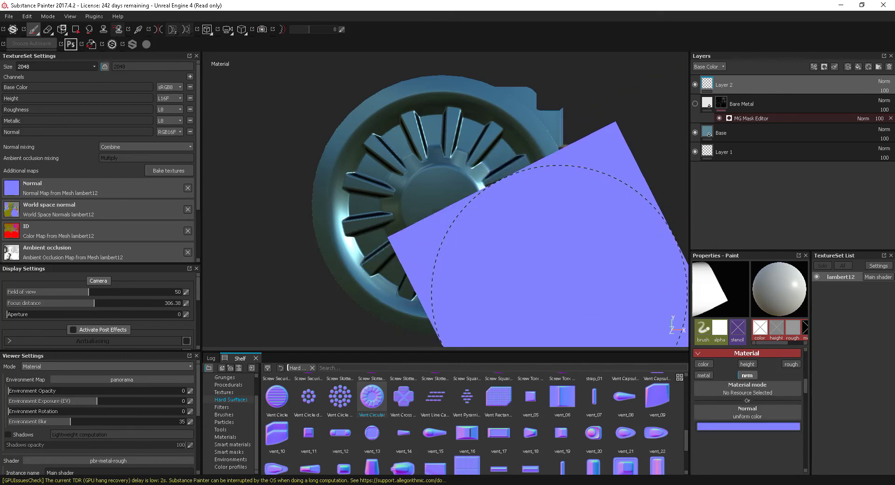
pyautogui.moveTo(534, 314); pyautogui.dragTo(574, 248)
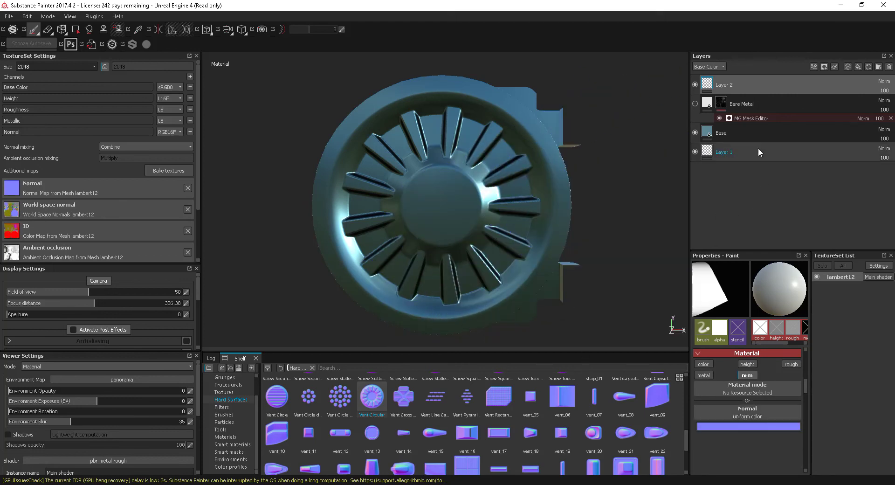
pyautogui.moveTo(567, 233); pyautogui.dragTo(561, 231)
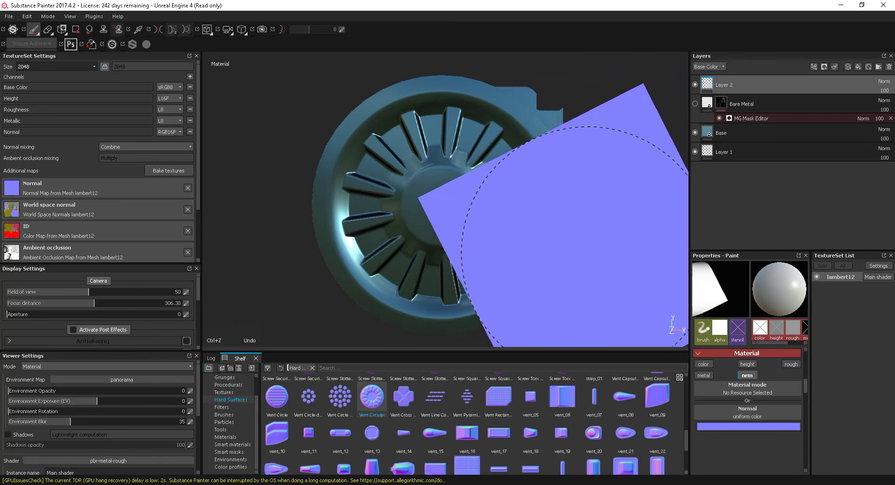
# Step: Orbit, pan and zoom the view back to the door's wheel-side front face
pyautogui.moveTo(561, 231); pyautogui.dragTo(570, 221, button='right')
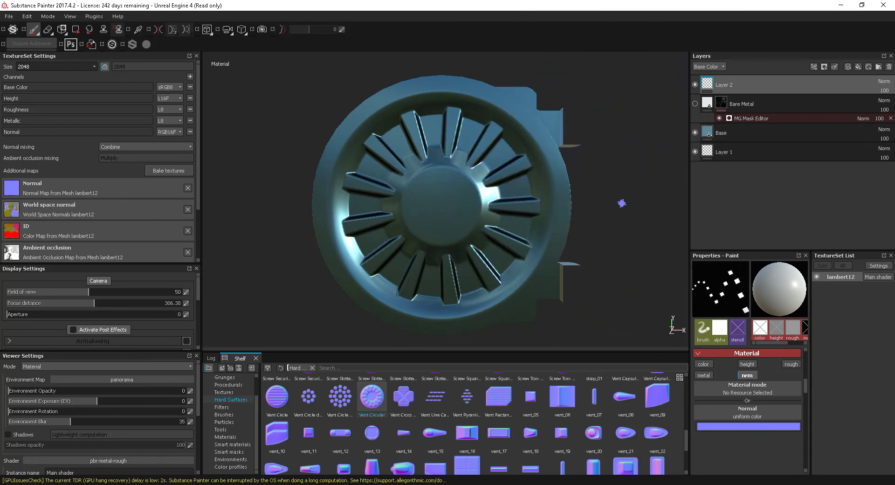
pyautogui.moveTo(621, 203)
pyautogui.keyDown('alt'); pyautogui.mouseDown()
pyautogui.moveTo(733, 215)
pyautogui.moveTo(755, 196)
pyautogui.moveTo(671, 217)
pyautogui.moveTo(541, 208)
pyautogui.moveTo(675, 208)
pyautogui.moveTo(673, 266)
pyautogui.moveTo(504, 206)
pyautogui.moveTo(410, 136)
pyautogui.moveTo(394, 220)
pyautogui.moveTo(480, 190)
pyautogui.moveTo(539, 244)
pyautogui.moveTo(583, 238)
pyautogui.moveTo(356, 238)
pyautogui.moveTo(526, 243)
pyautogui.mouseUp(); pyautogui.keyUp('alt')
pyautogui.keyDown('alt'); pyautogui.moveTo(453, 241); pyautogui.dragTo(503, 238, button='middle'); pyautogui.keyUp('alt')
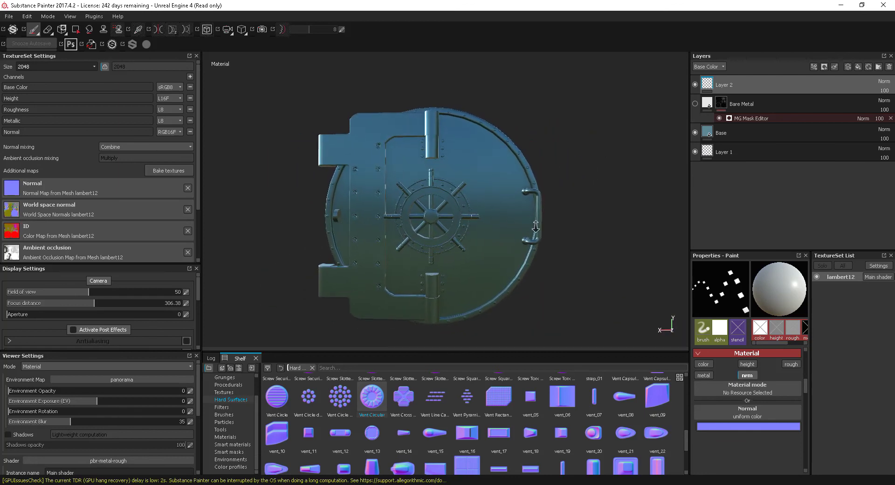
pyautogui.keyDown('alt'); pyautogui.moveTo(557, 247); pyautogui.dragTo(556, 232, button='right'); pyautogui.keyUp('alt')
pyautogui.keyDown('alt'); pyautogui.moveTo(556, 232); pyautogui.dragTo(535, 215); pyautogui.keyUp('alt')
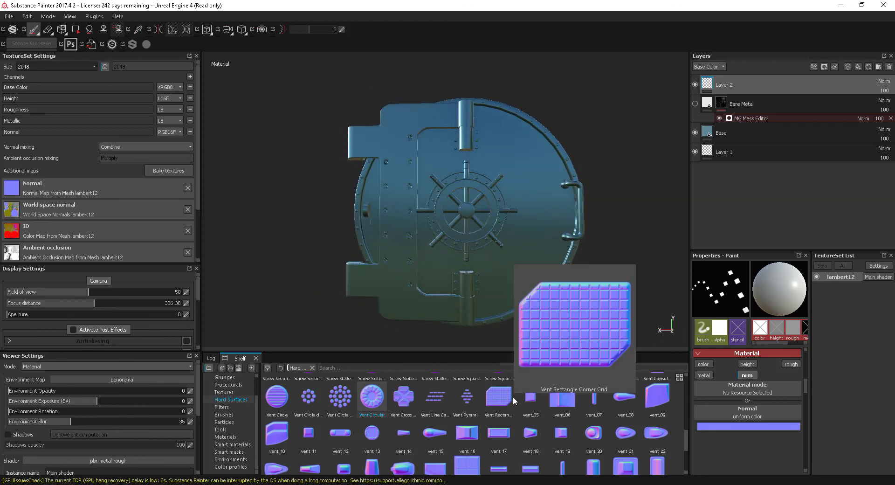